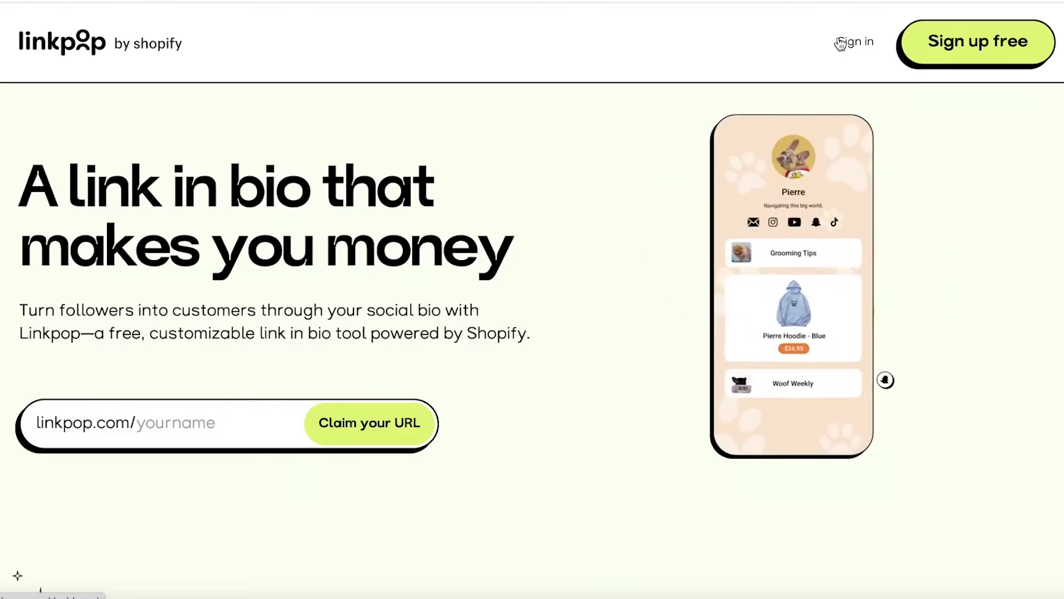
Browse the Linkpop landing page and start claiming a custom page address.
scroll(595, 201, "down", 1)
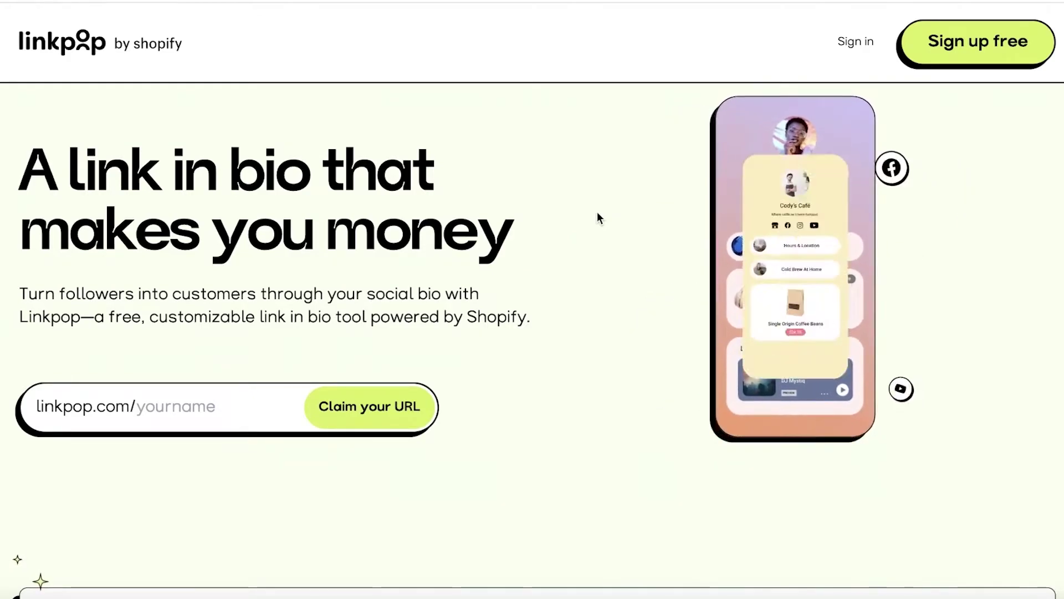
scroll(547, 295, "down", 3)
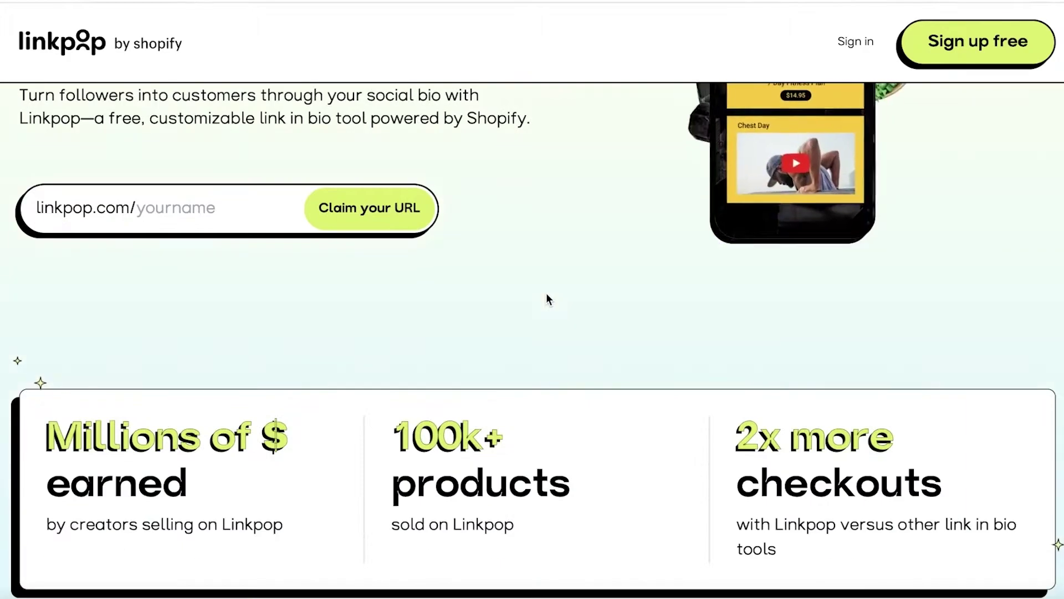
scroll(548, 295, "up", 3)
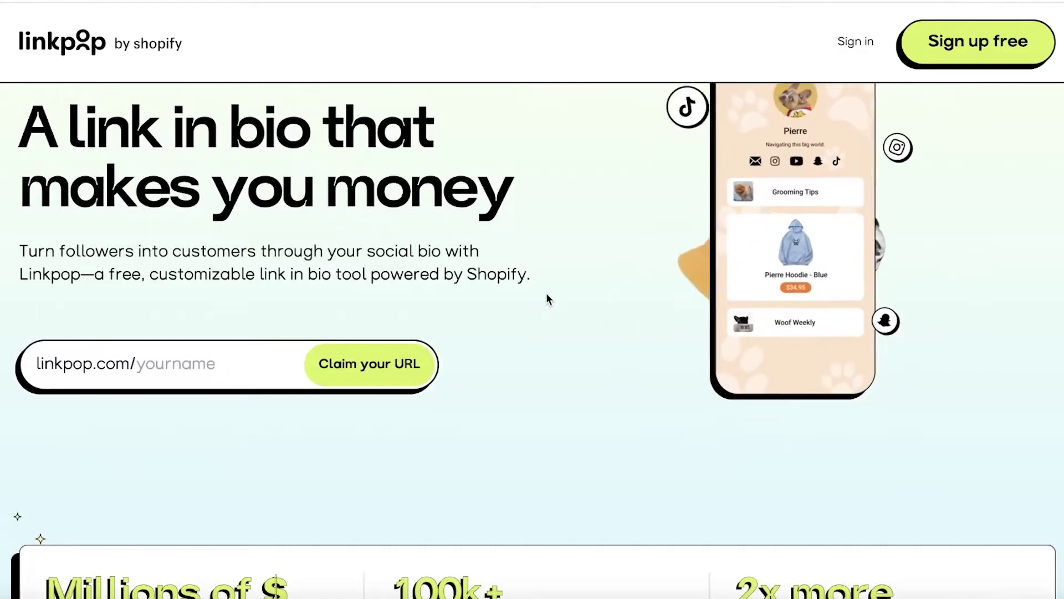
scroll(547, 298, "up", 1)
scroll(547, 296, "up", 1)
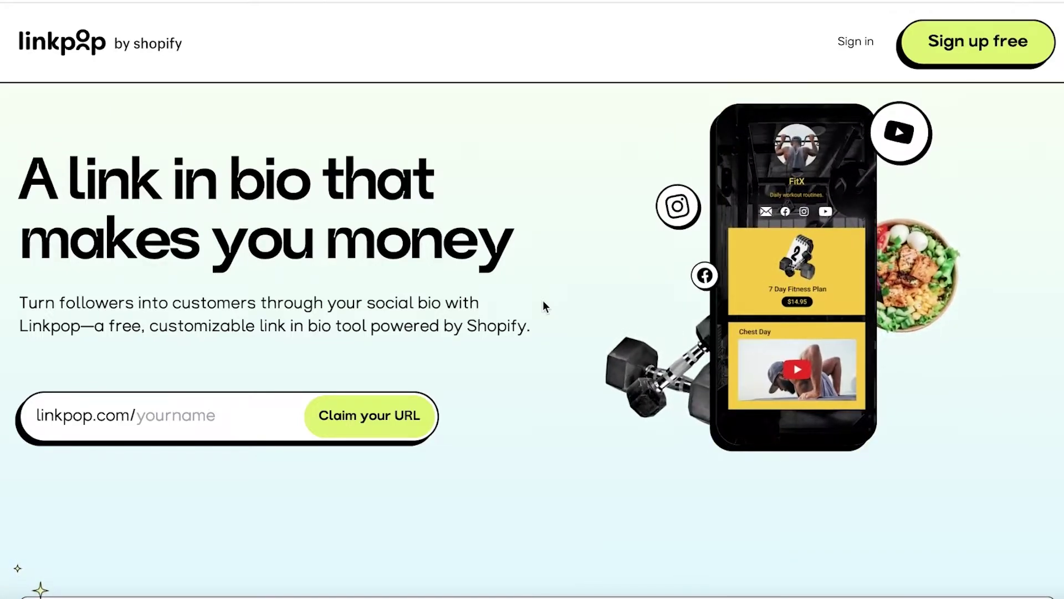
scroll(409, 356, "down", 3)
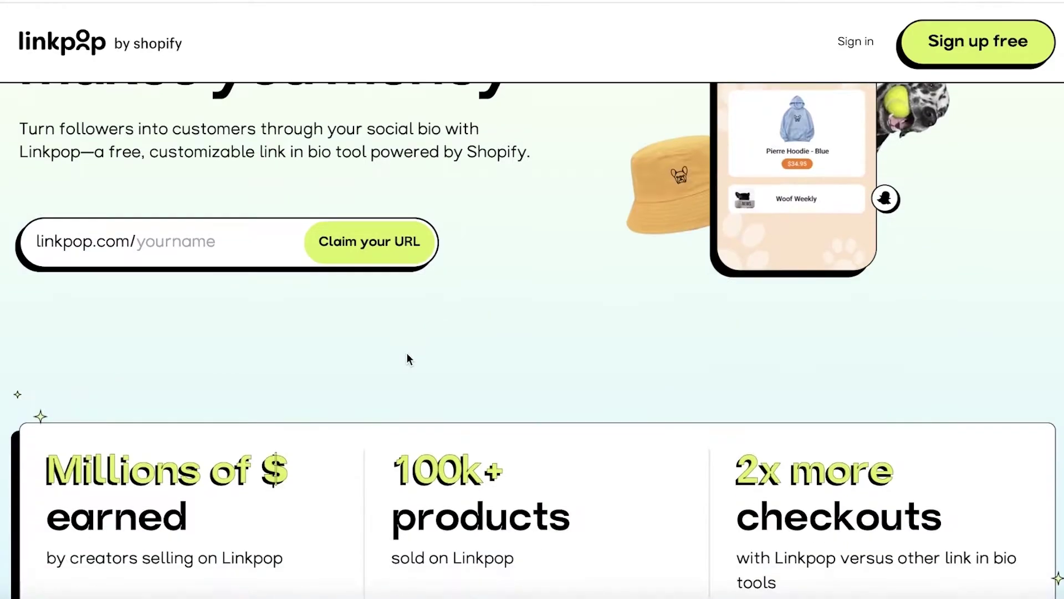
scroll(397, 284, "down", 3)
scroll(386, 325, "up", 5)
scroll(384, 321, "down", 1)
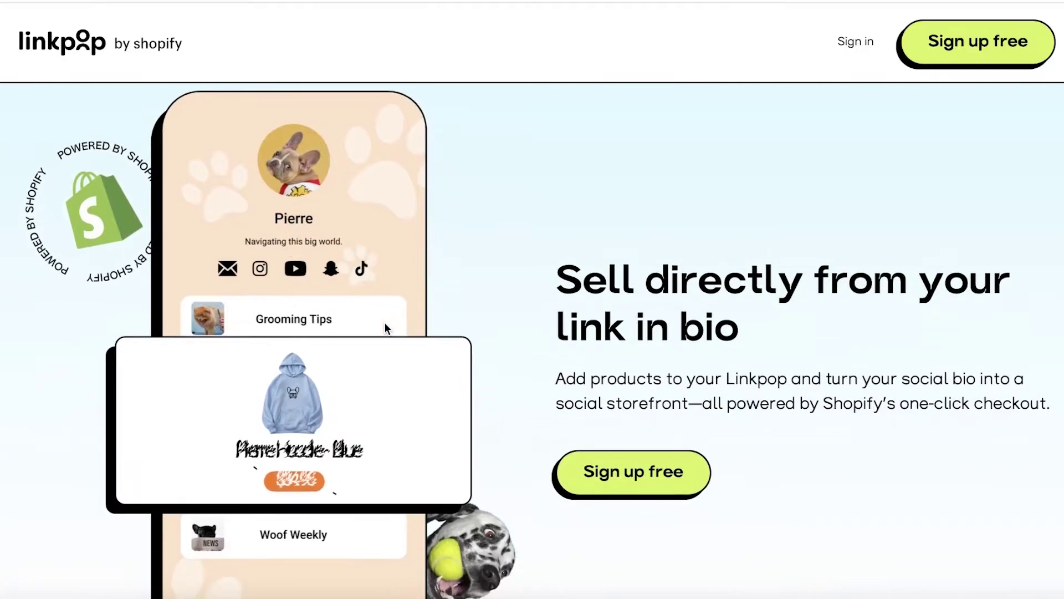
scroll(630, 280, "down", 8)
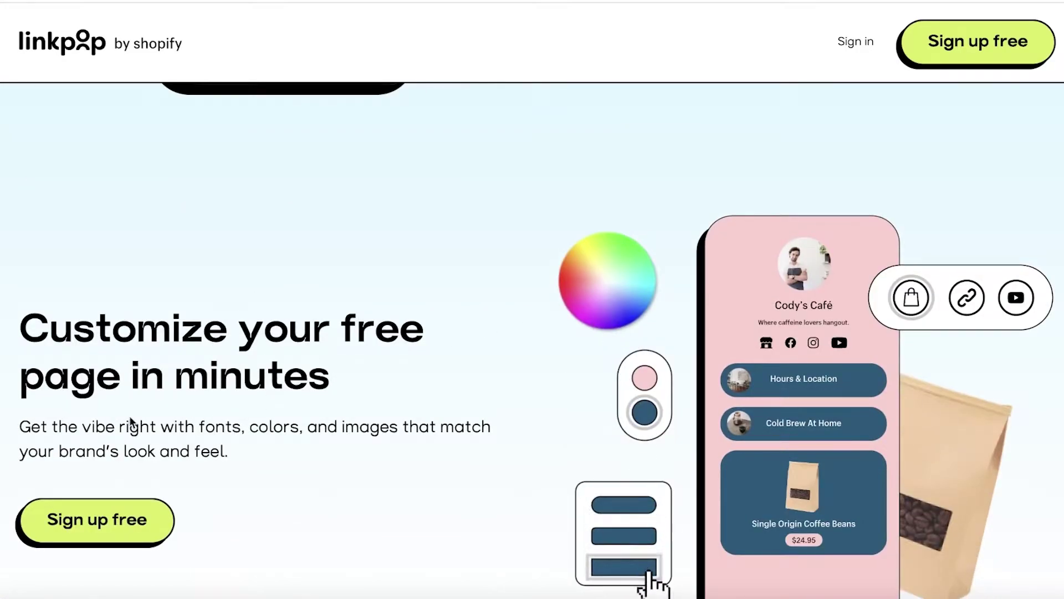
scroll(145, 433, "down", 3)
scroll(183, 300, "down", 5)
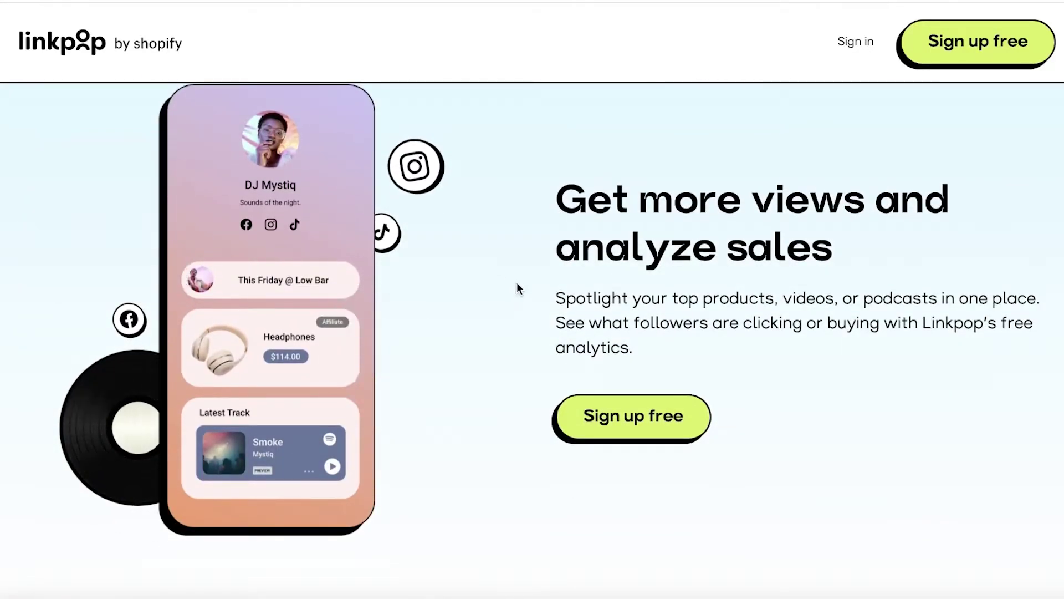
scroll(517, 282, "down", 2)
scroll(517, 282, "down", 15)
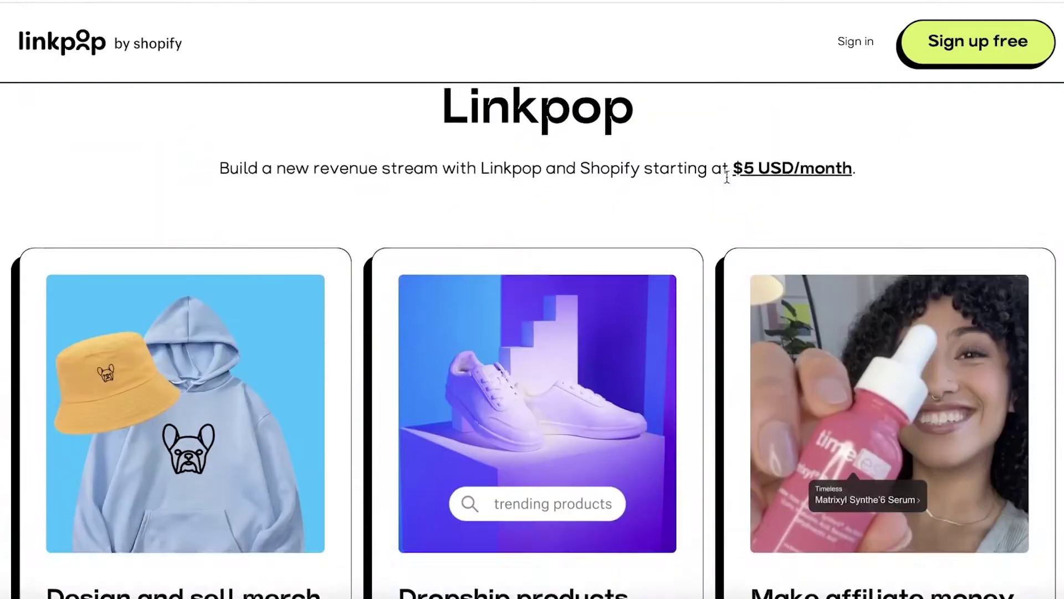
scroll(402, 237, "up", 8)
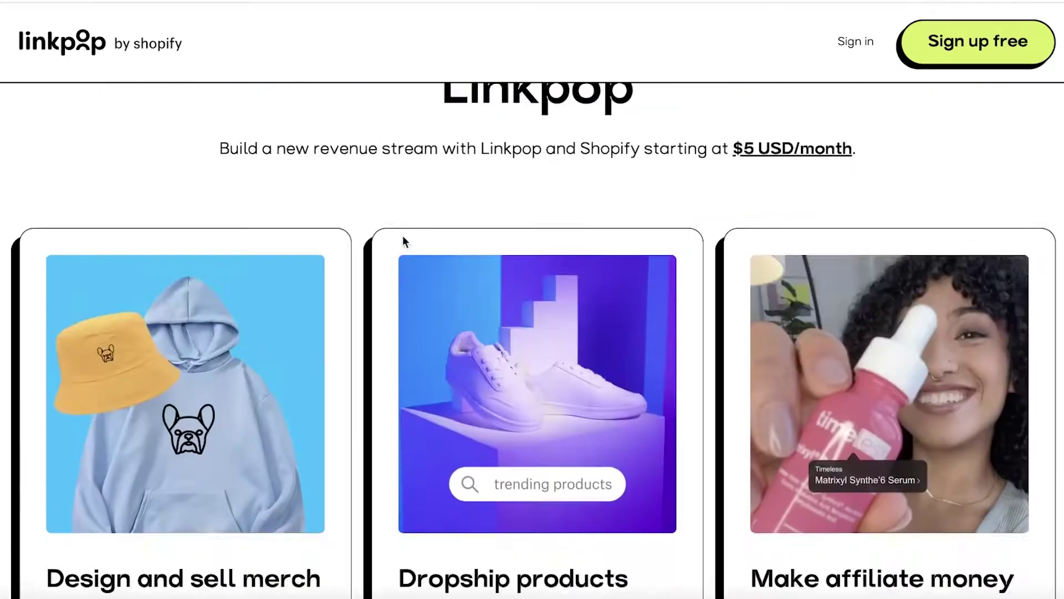
scroll(546, 224, "down", 8)
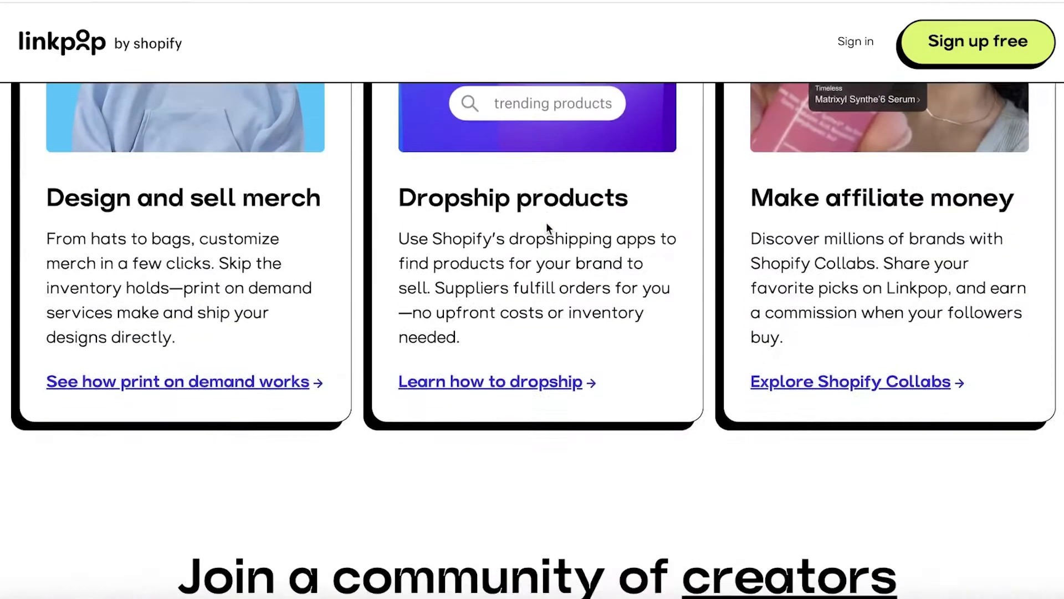
scroll(313, 276, "up", 3)
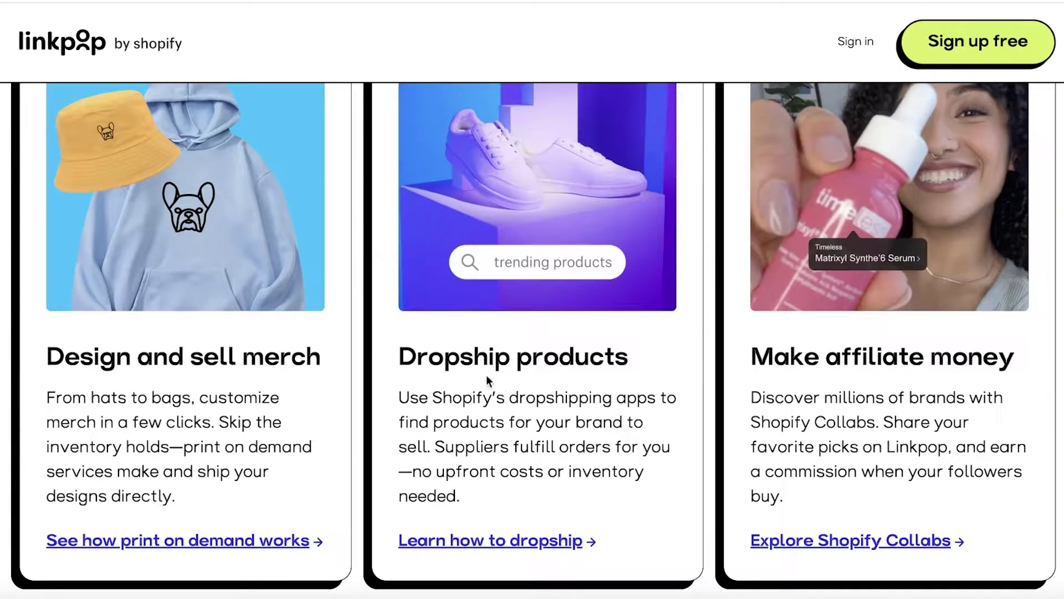
scroll(1015, 233, "down", 7)
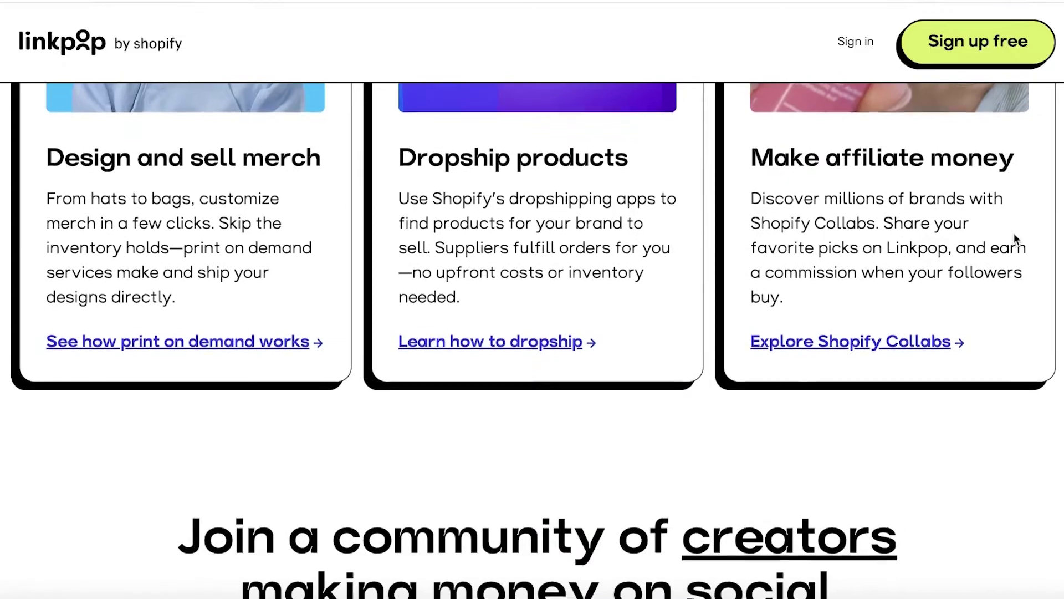
scroll(1003, 245, "down", 15)
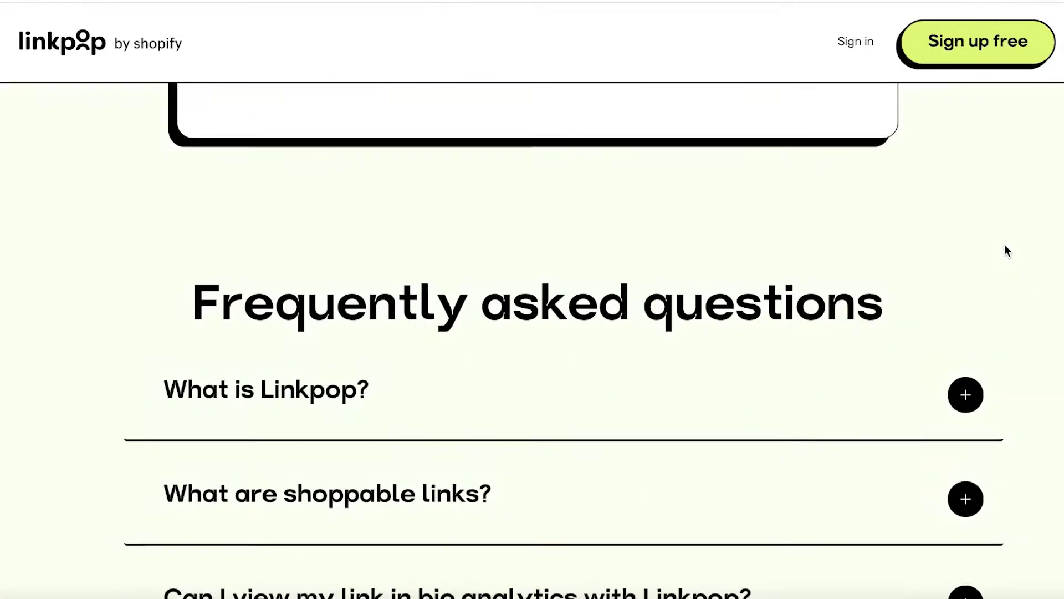
scroll(1007, 251, "down", 5)
scroll(1008, 253, "up", 20)
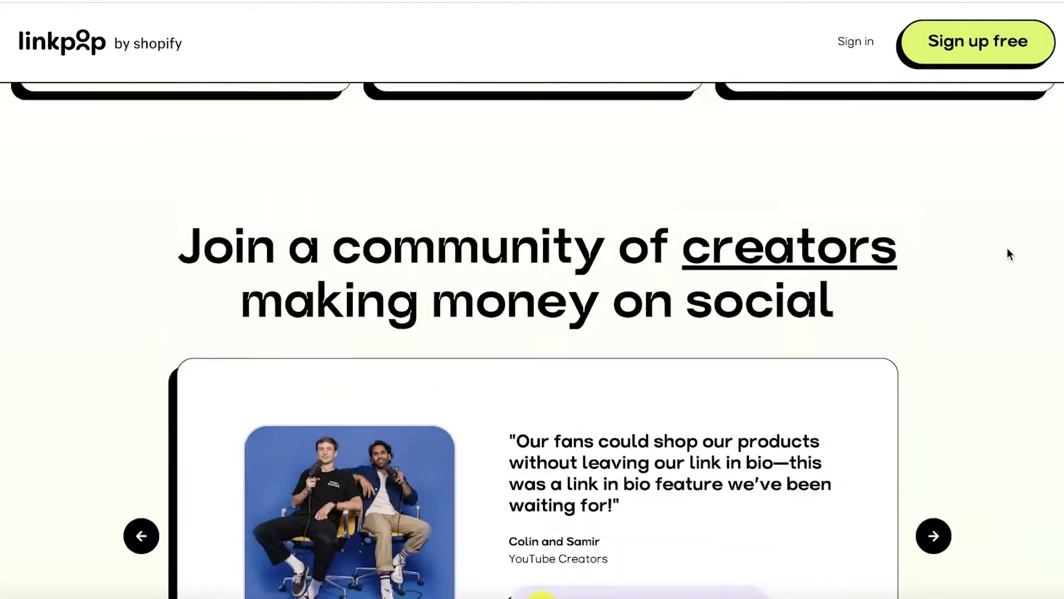
scroll(1007, 254, "up", 10)
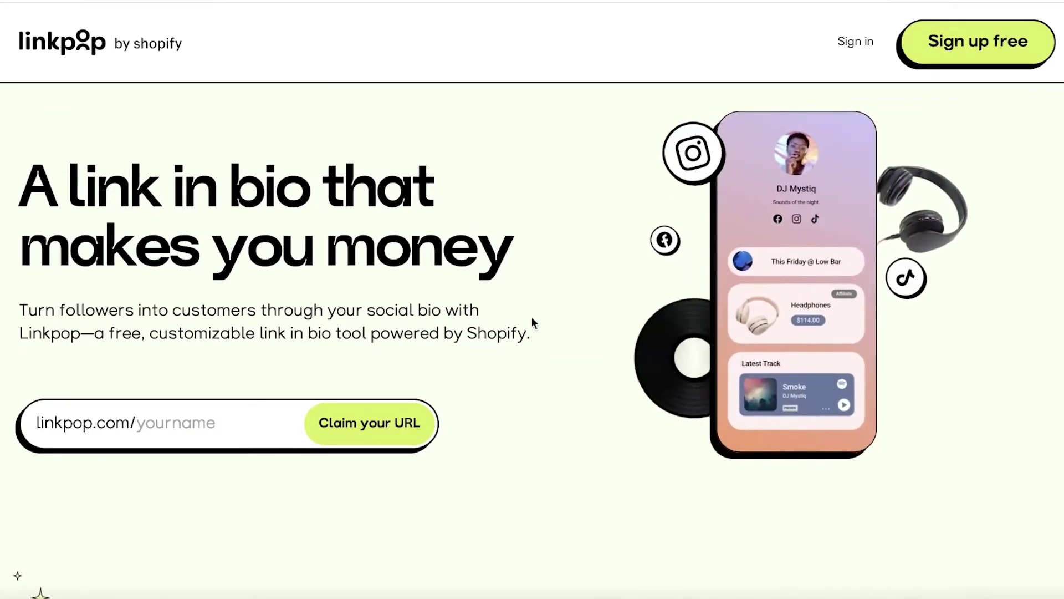
left_click(240, 425)
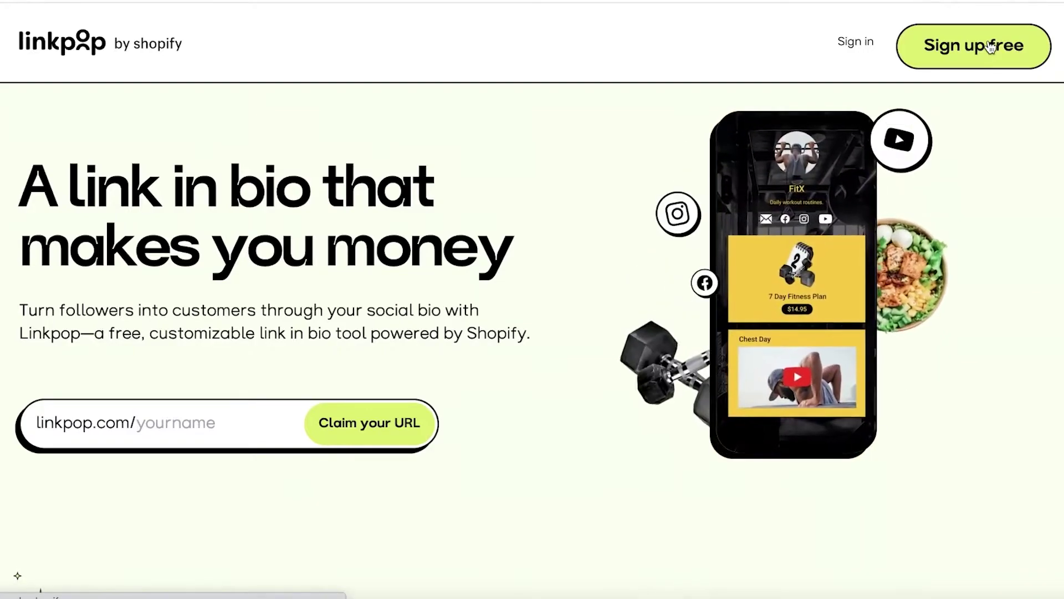
Sign up free with a Google account and reach the Profile page URL field.
left_click(990, 44)
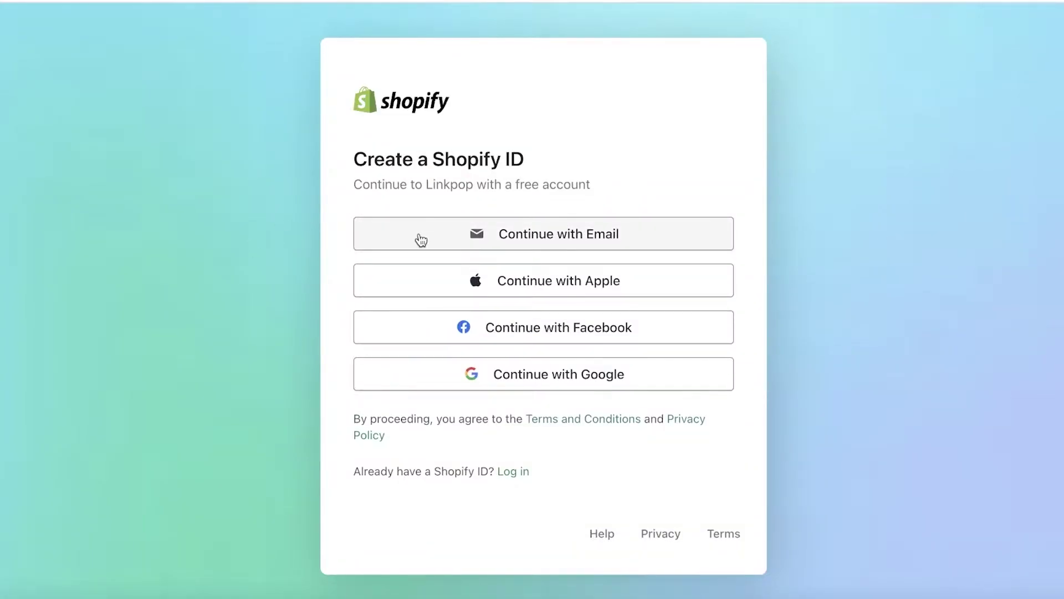
left_click(423, 382)
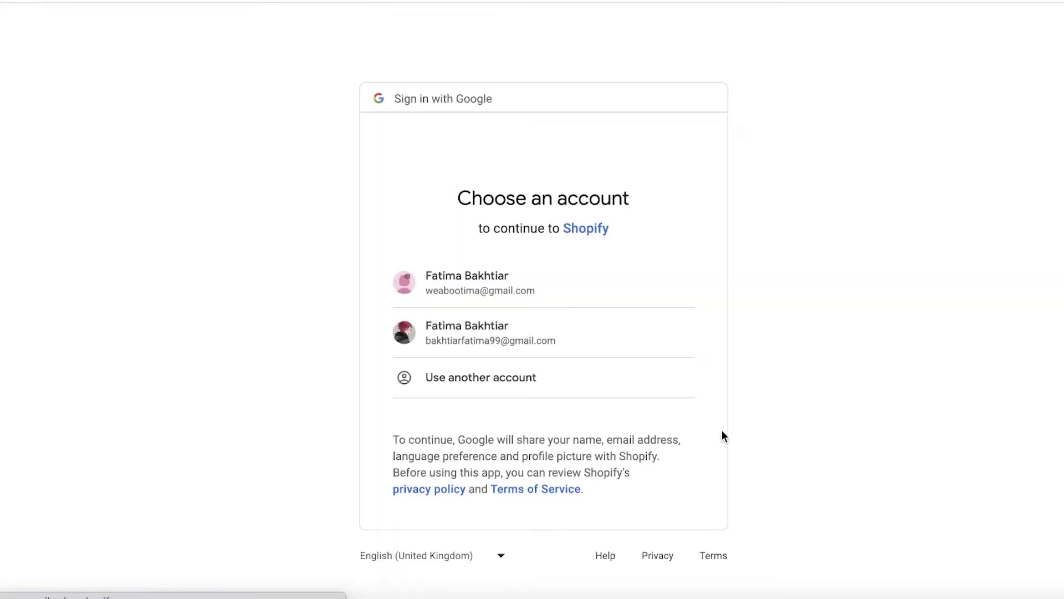
left_click(497, 273)
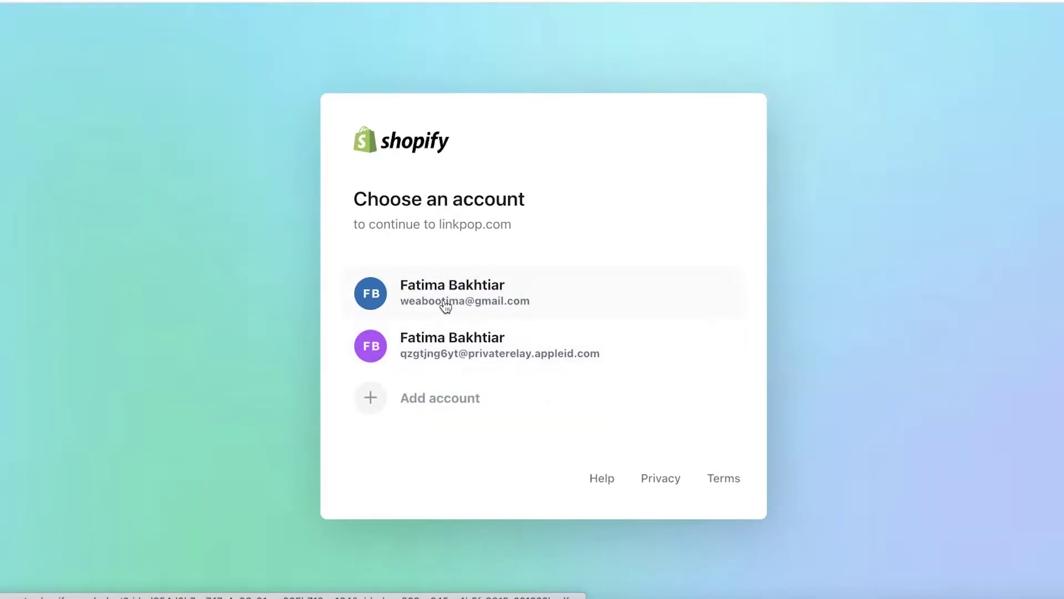
left_click(449, 360)
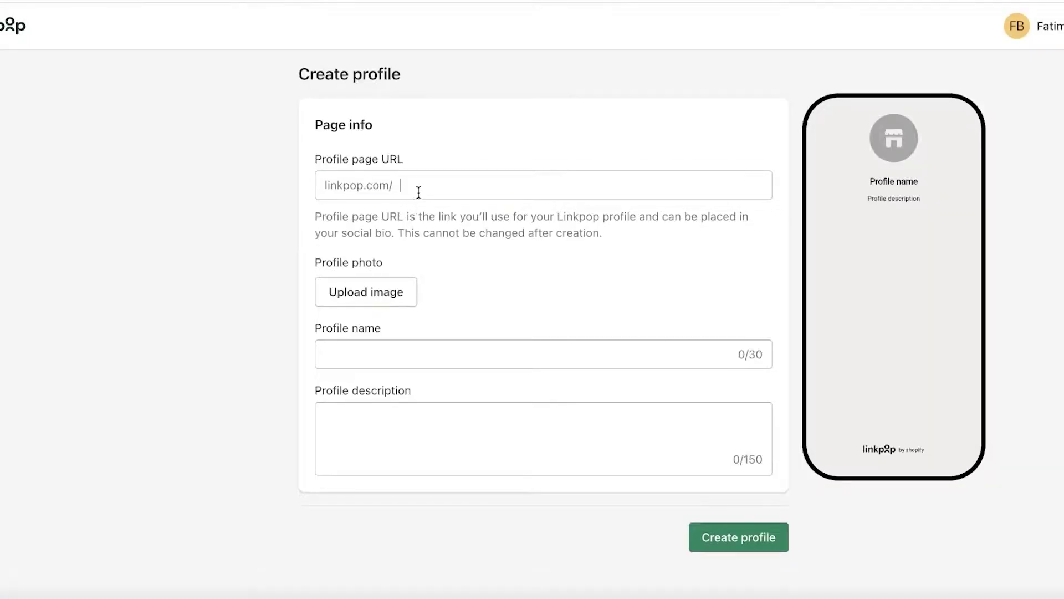
left_click(413, 190)
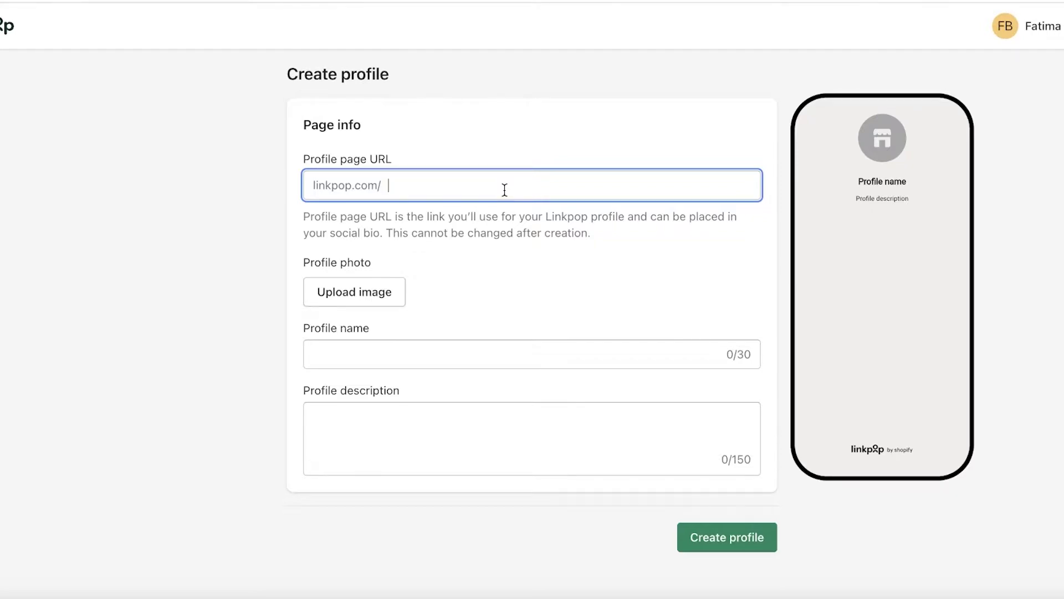
Enter 'durden' so the profile page address becomes linkpop.com/durden.
type("durden")
left_click(481, 247)
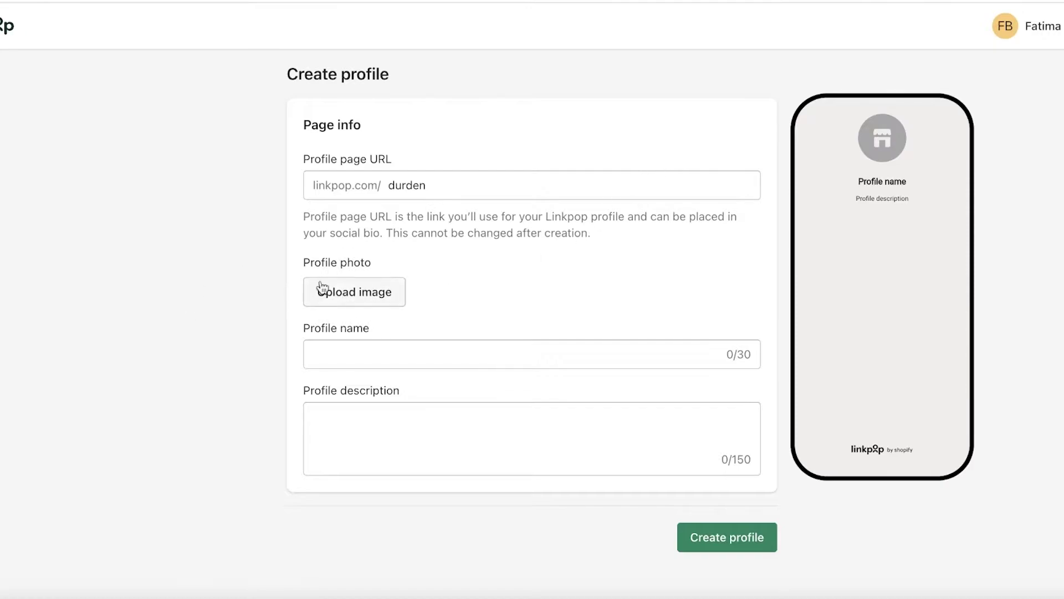
Open Canva in a new browser tab and browse its home page.
key("ctrl+t")
type("canva.com")
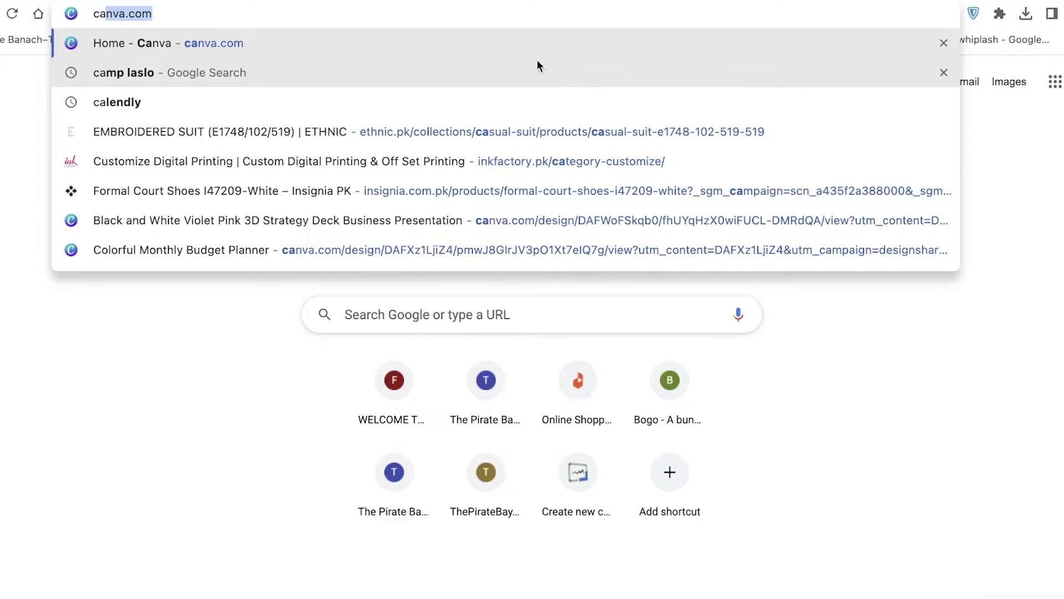
key("Return")
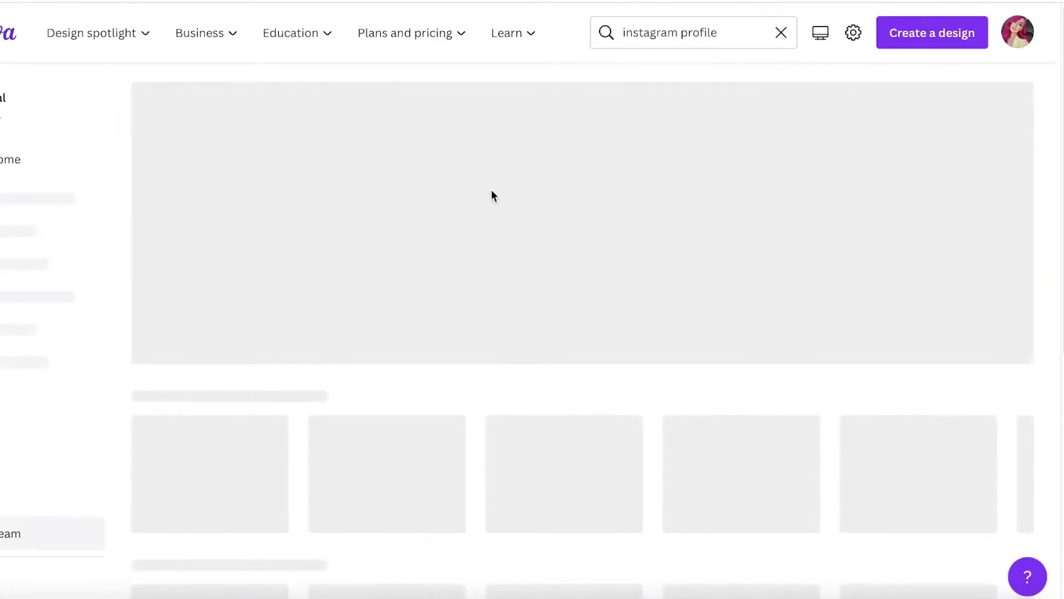
scroll(382, 344, "down", 5)
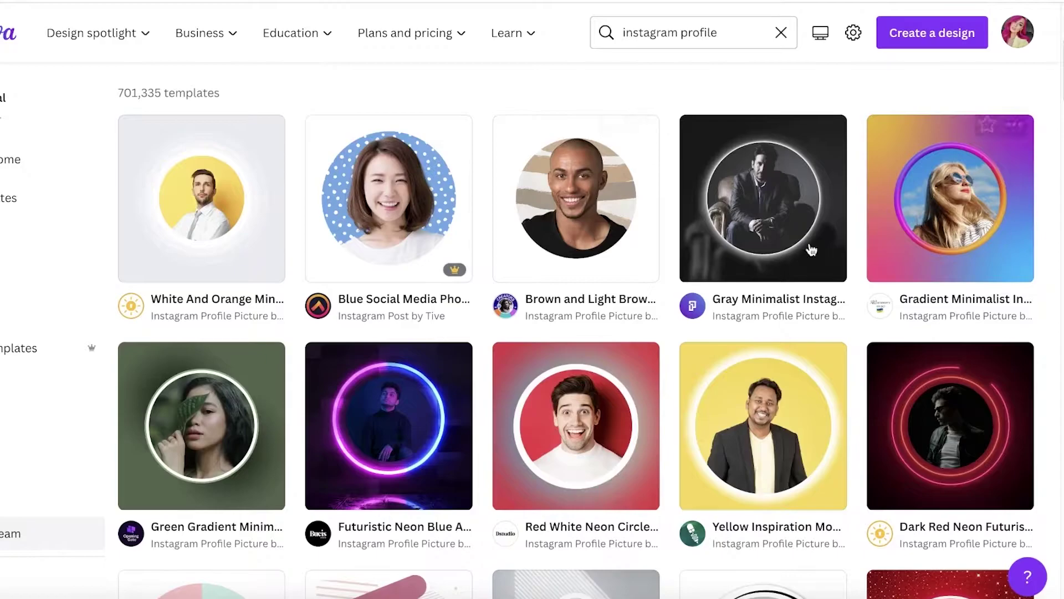
scroll(887, 222, "down", 4)
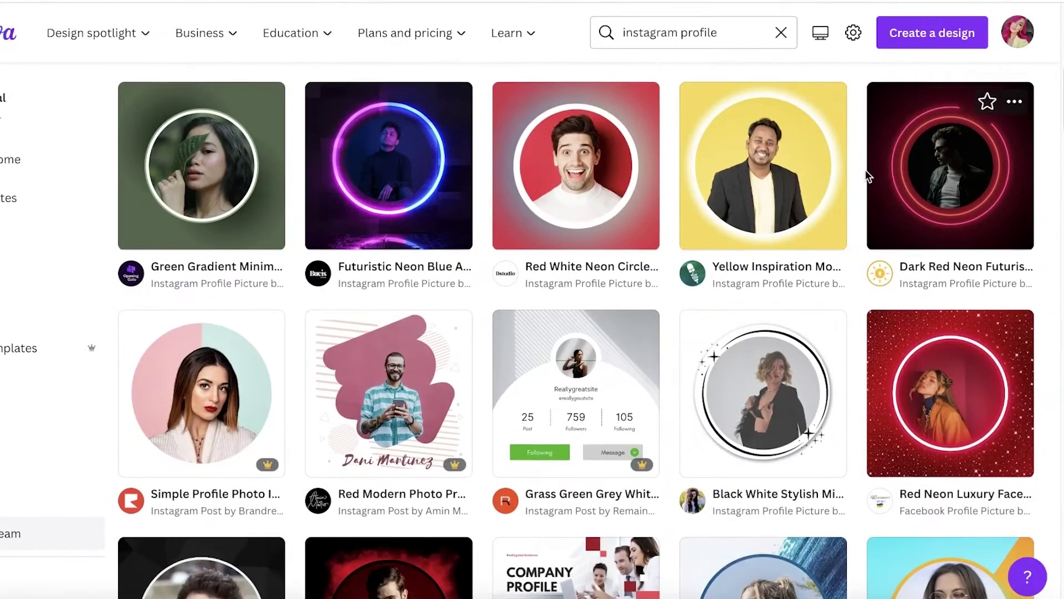
scroll(867, 176, "down", 2)
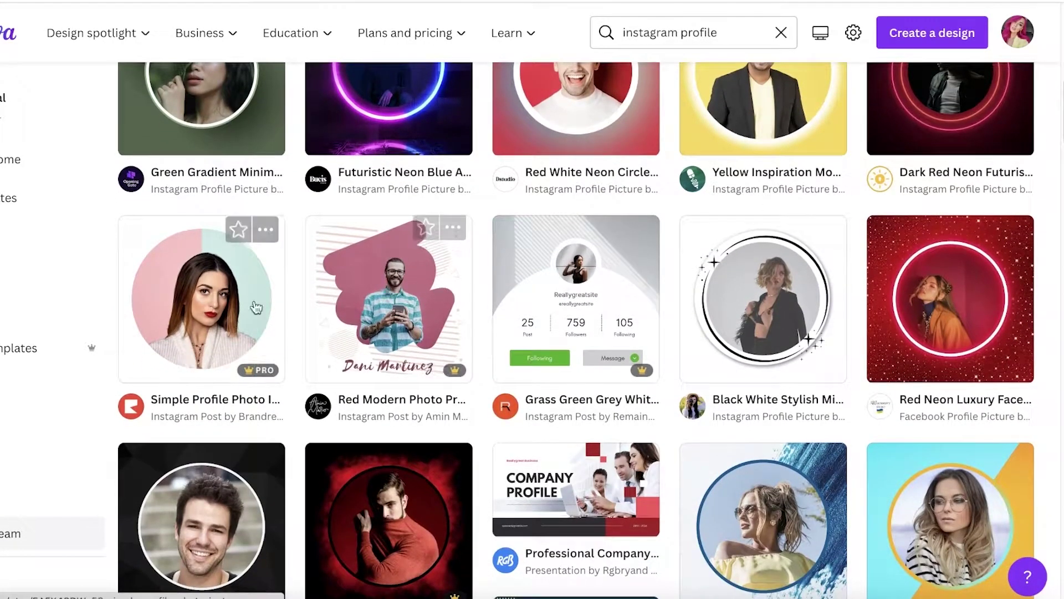
scroll(388, 311, "down", 8)
scroll(642, 237, "up", 11)
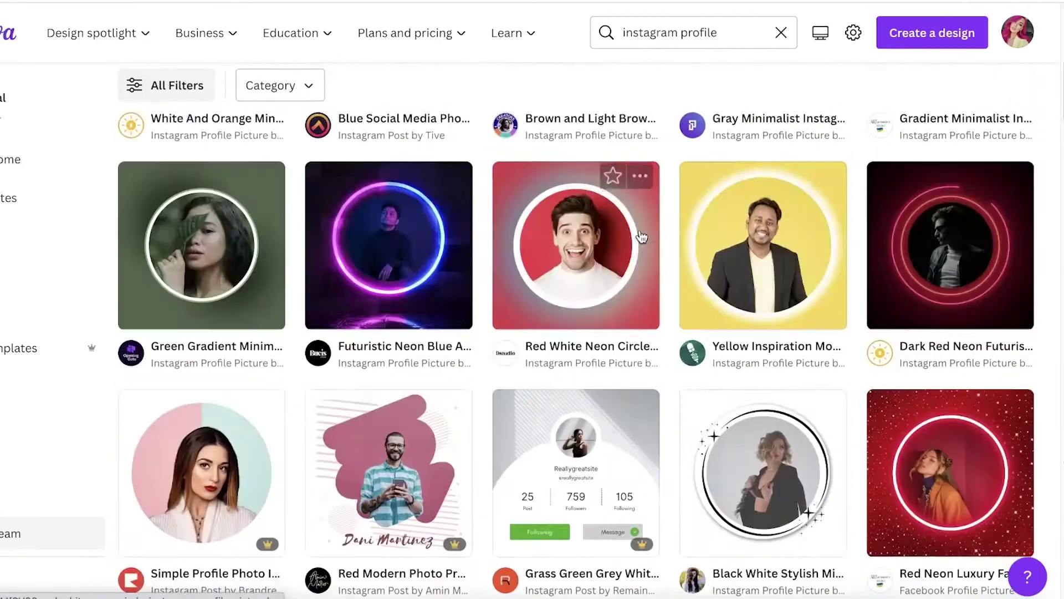
scroll(642, 237, "down", 5)
scroll(388, 238, "up", 4)
scroll(311, 231, "up", 6)
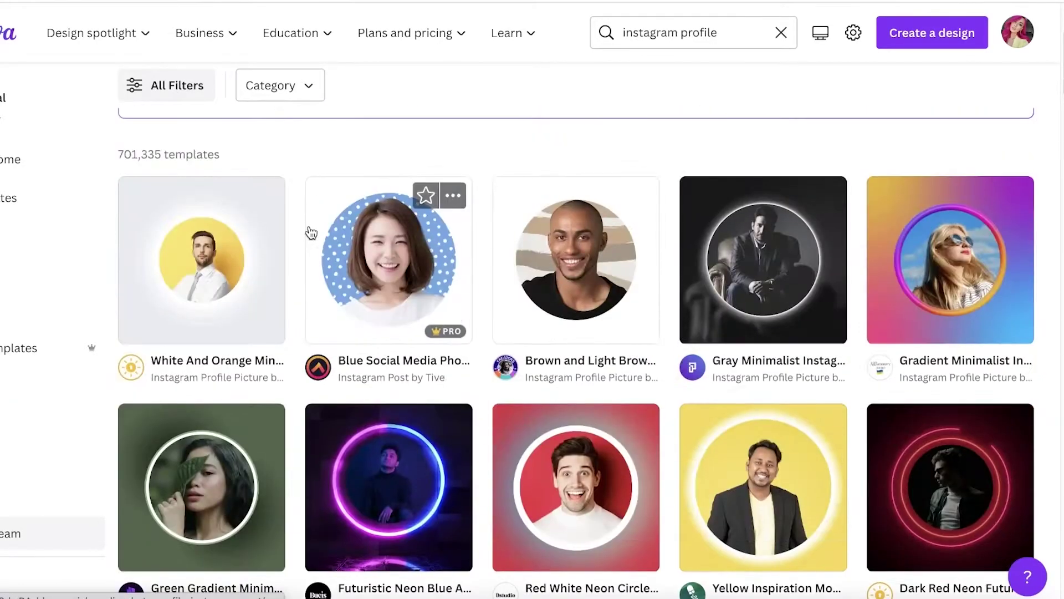
scroll(656, 64, "up", 4)
Search Canva for 'logo' and bring up download options for the DURDEN CLOTHING logo.
left_click(702, 29)
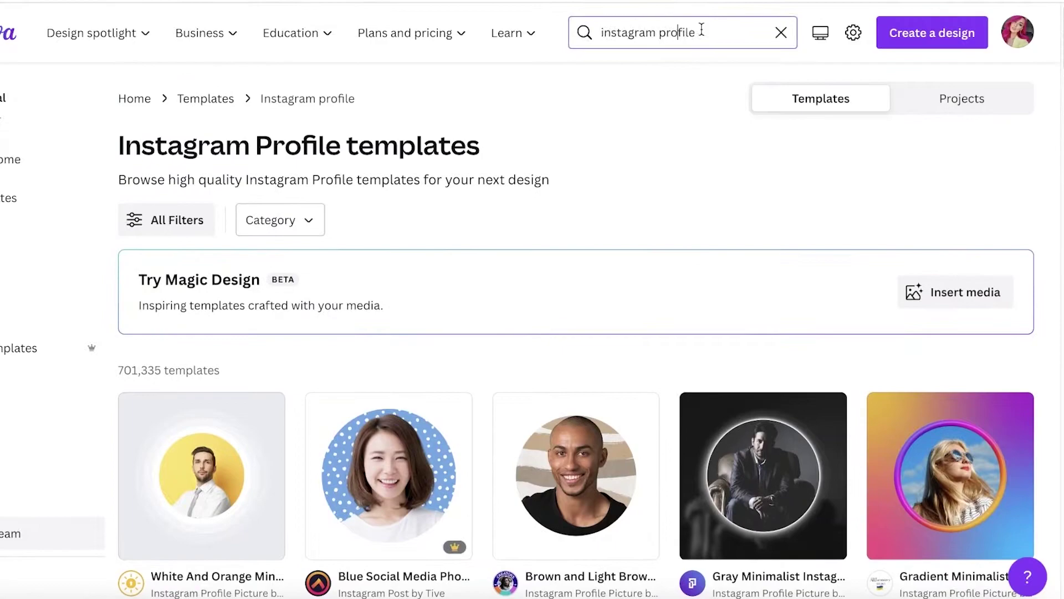
key("ctrl+a")
key("BackSpace")
key("Return")
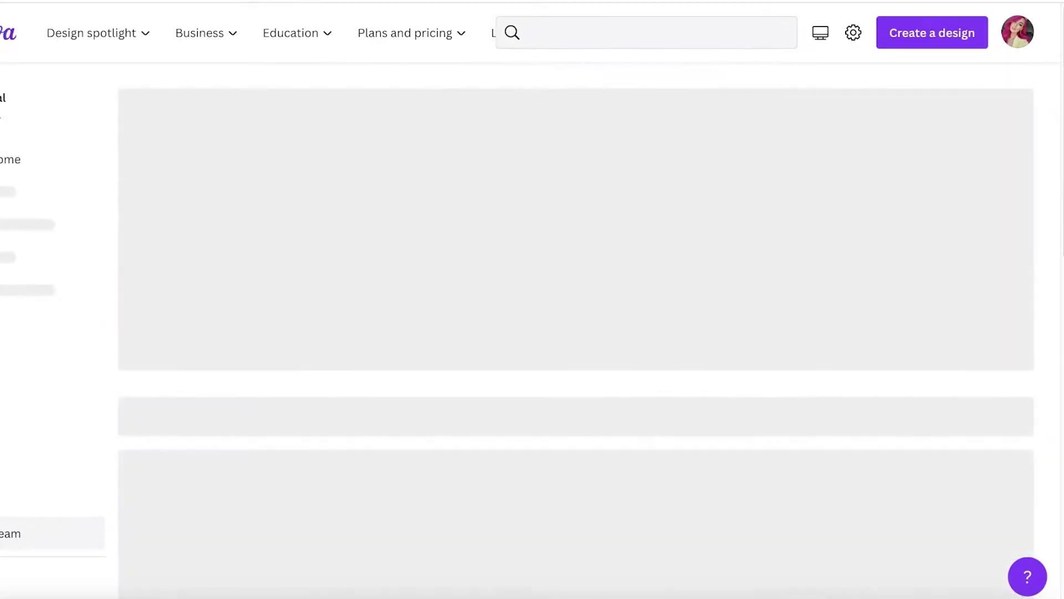
scroll(854, 266, "down", 3)
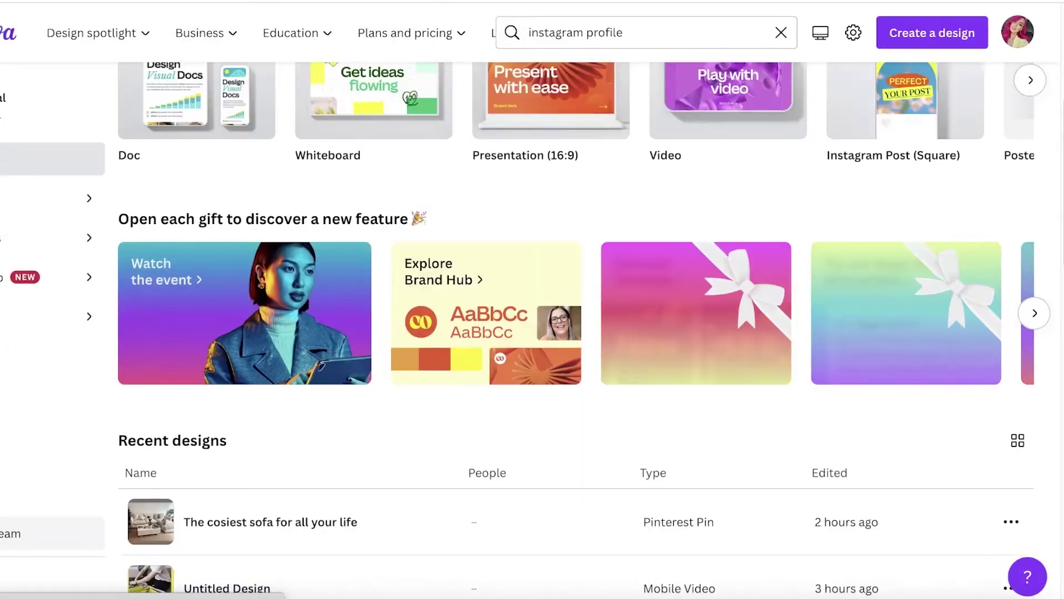
scroll(200, 240, "down", 6)
scroll(205, 244, "up", 3)
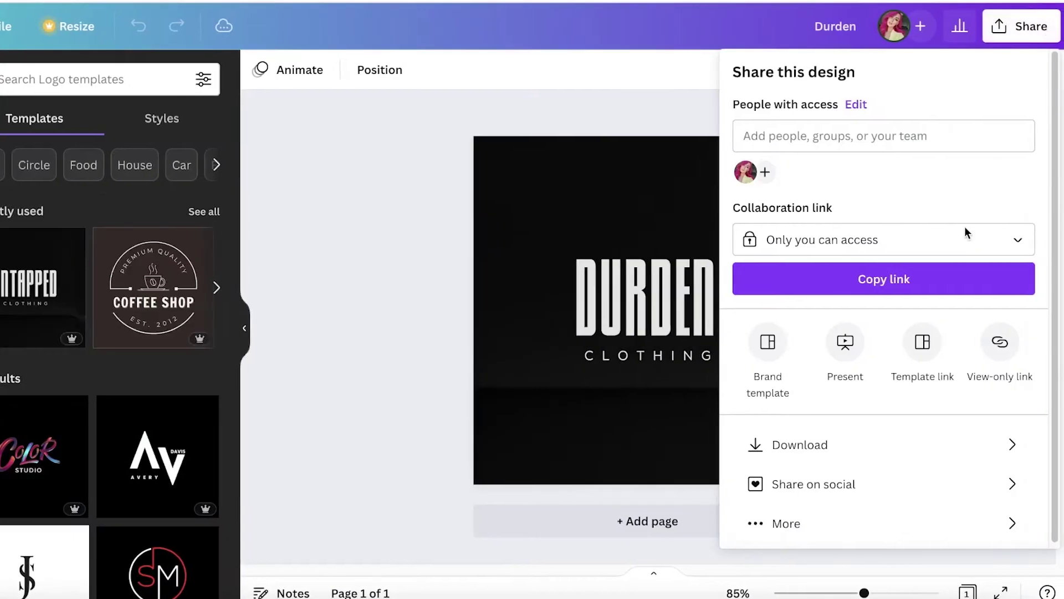
left_click(774, 444)
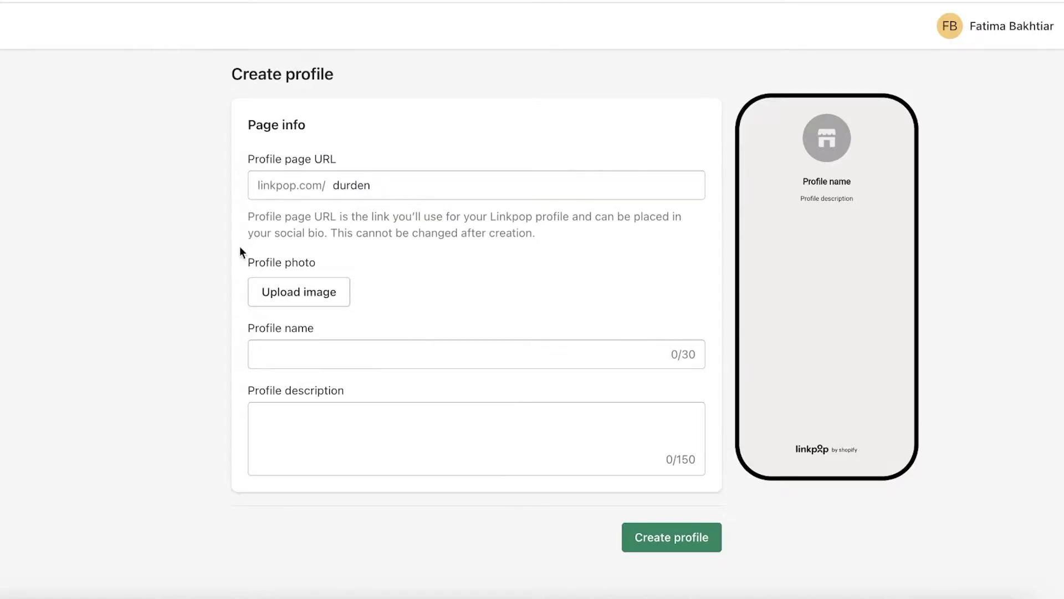
Upload the Durden logo photo, name the profile 'Durden' and paste the two-line sale description.
left_click(304, 294)
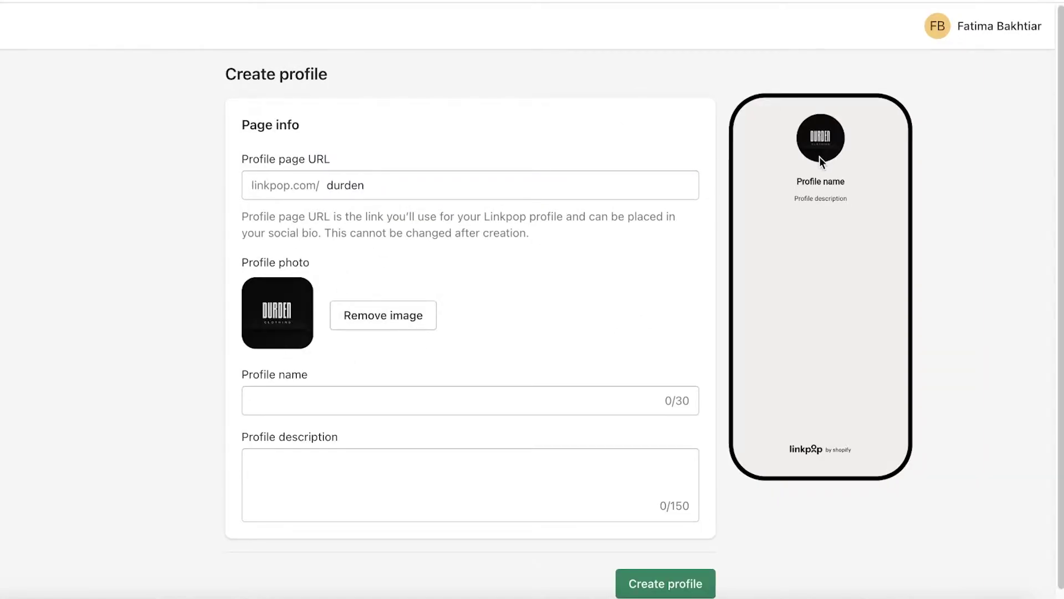
scroll(332, 373, "down", 1)
left_click(316, 382)
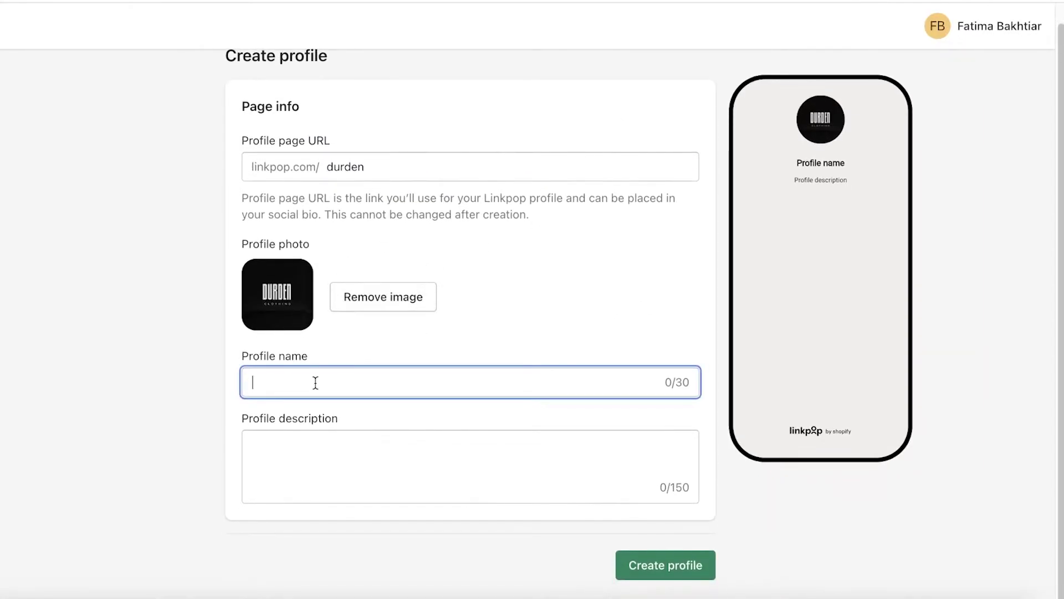
type("Durden")
left_click(322, 449)
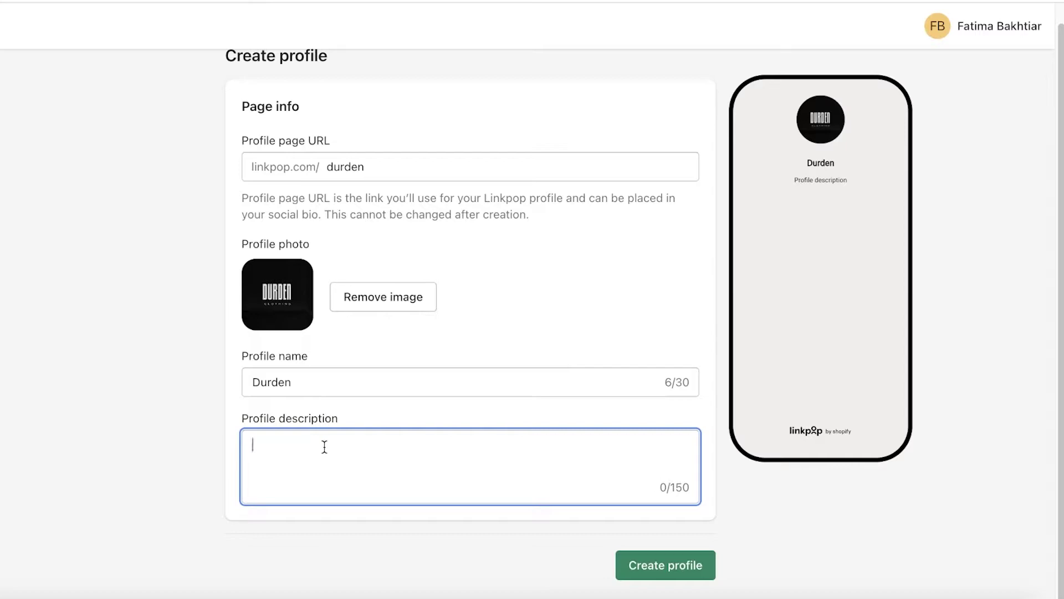
type("The best for the best. 40% off on New Arrivals till 4th!!!")
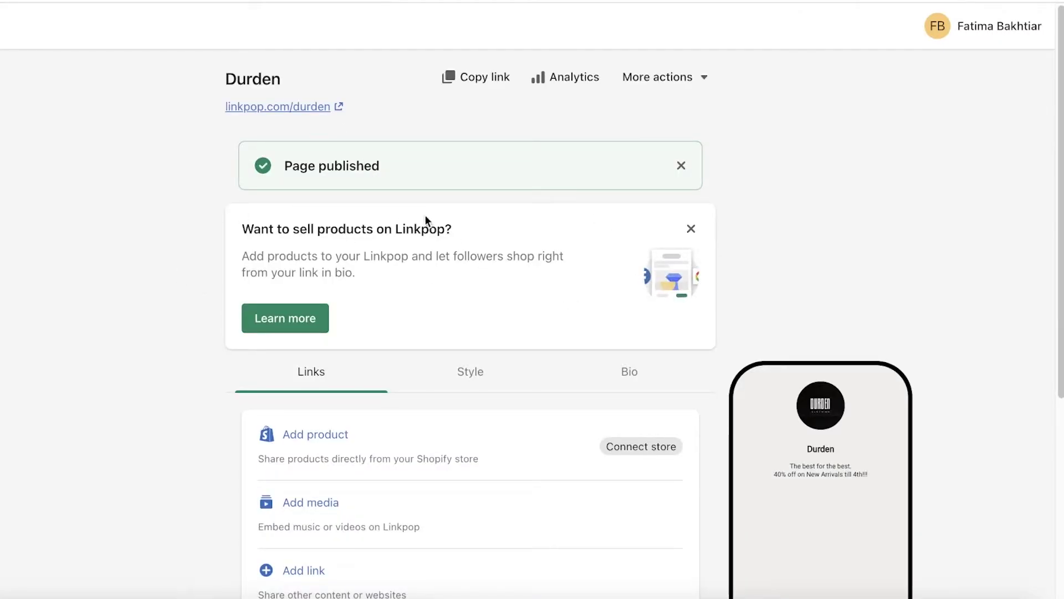
Close the 'Page published' banner and the 'Want to sell products' promo card.
left_click(683, 166)
left_click(691, 178)
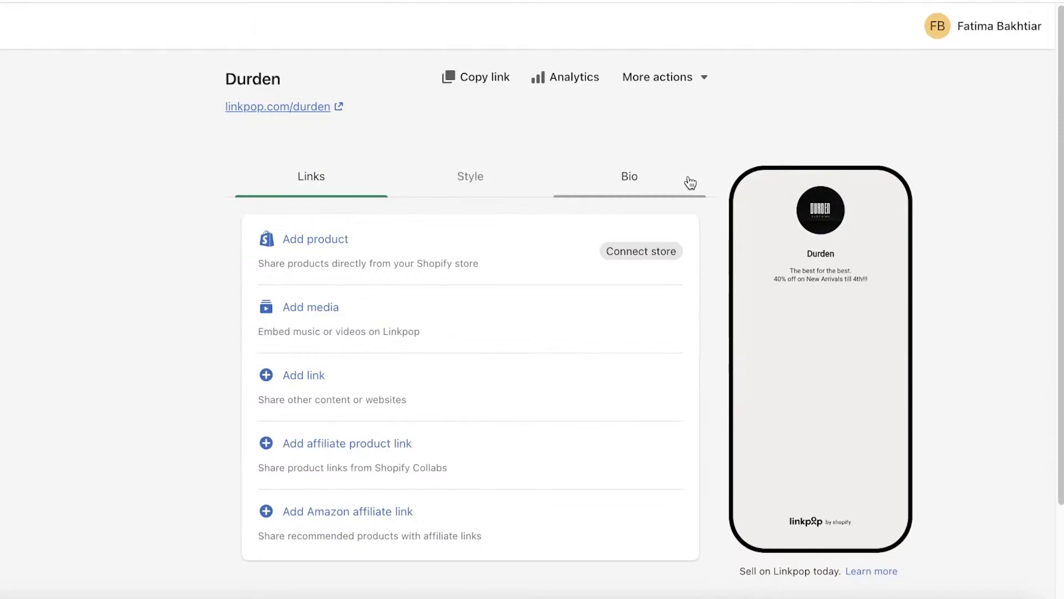
scroll(573, 171, "down", 3)
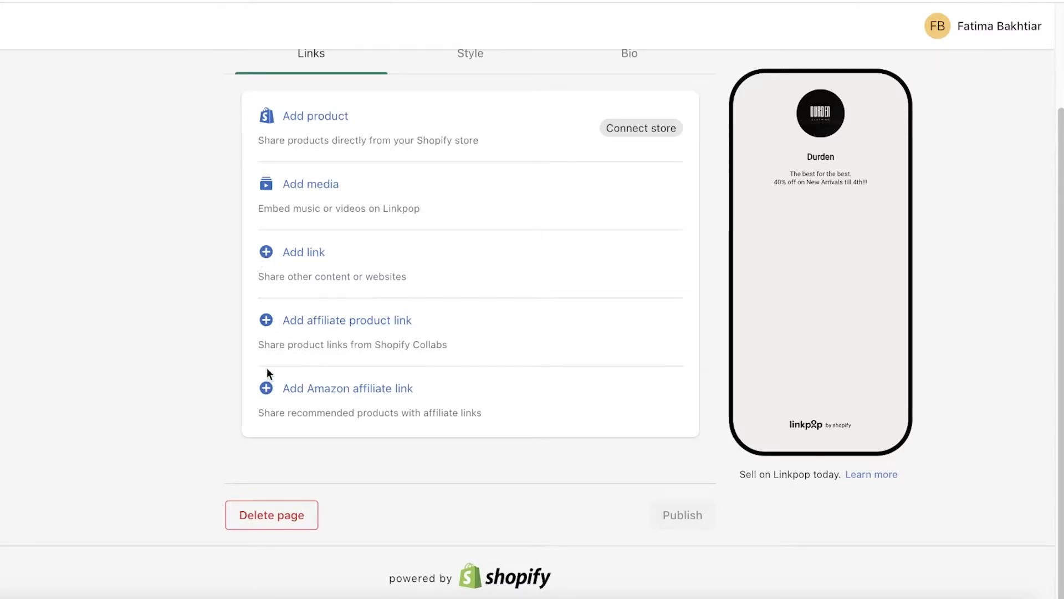
scroll(277, 374, "up", 3)
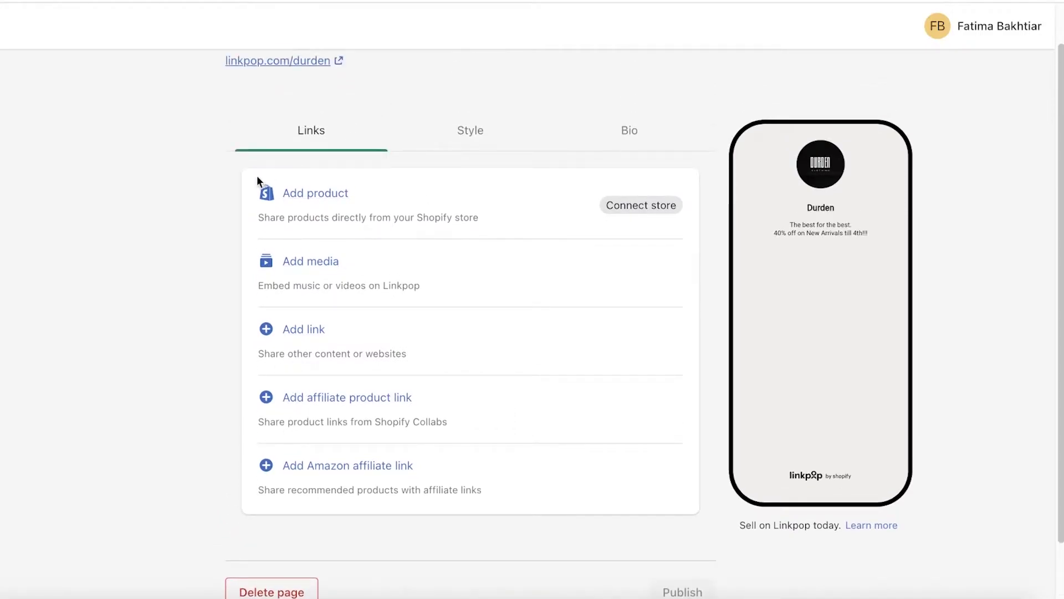
In Style settings, make the link cards square after trying pill and rounded shapes.
left_click(468, 131)
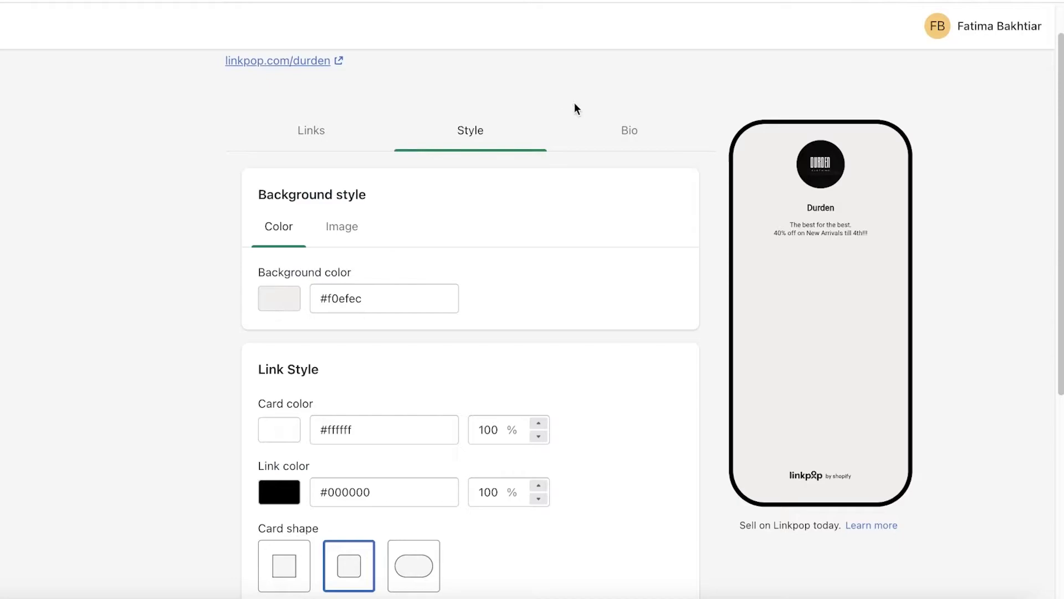
left_click(592, 136)
left_click(510, 143)
scroll(246, 254, "down", 1)
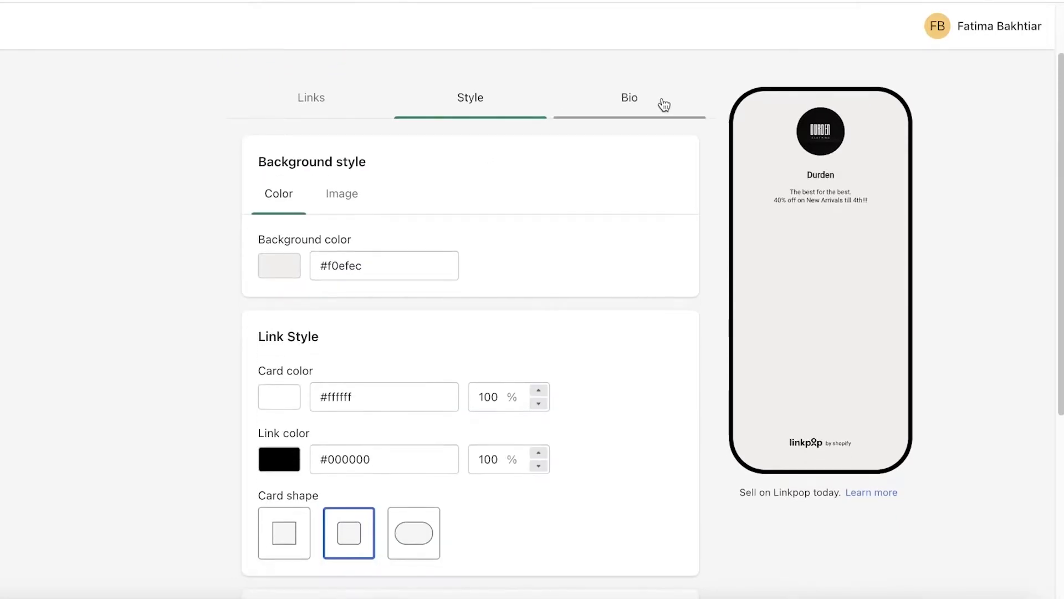
left_click(665, 102)
left_click(489, 119)
scroll(356, 178, "down", 5)
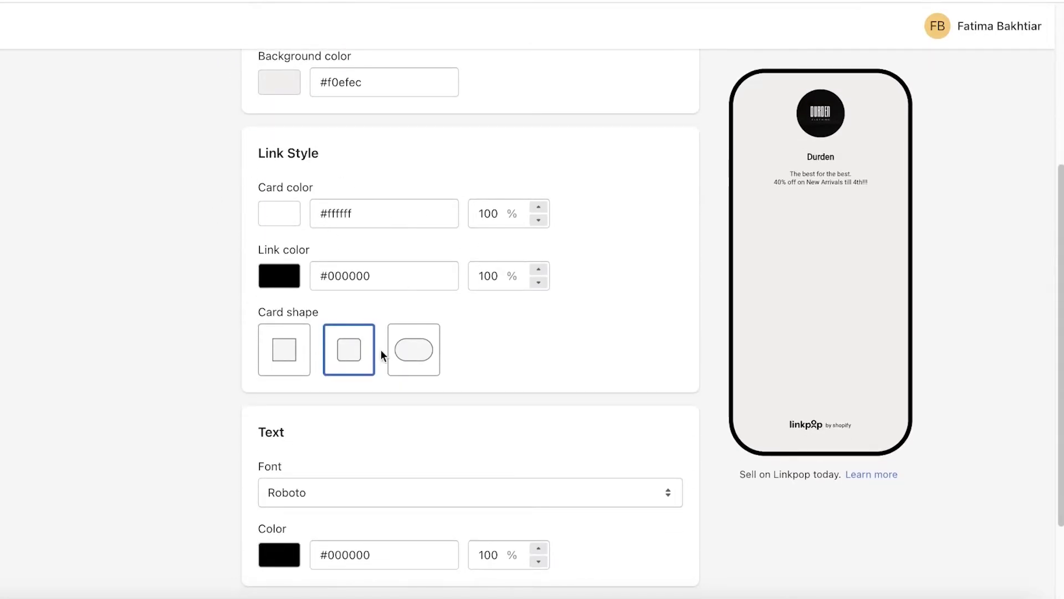
left_click(398, 352)
left_click(285, 357)
left_click(329, 357)
left_click(279, 356)
Set the page background colour to grey-blue #5e6174.
scroll(281, 338, "up", 5)
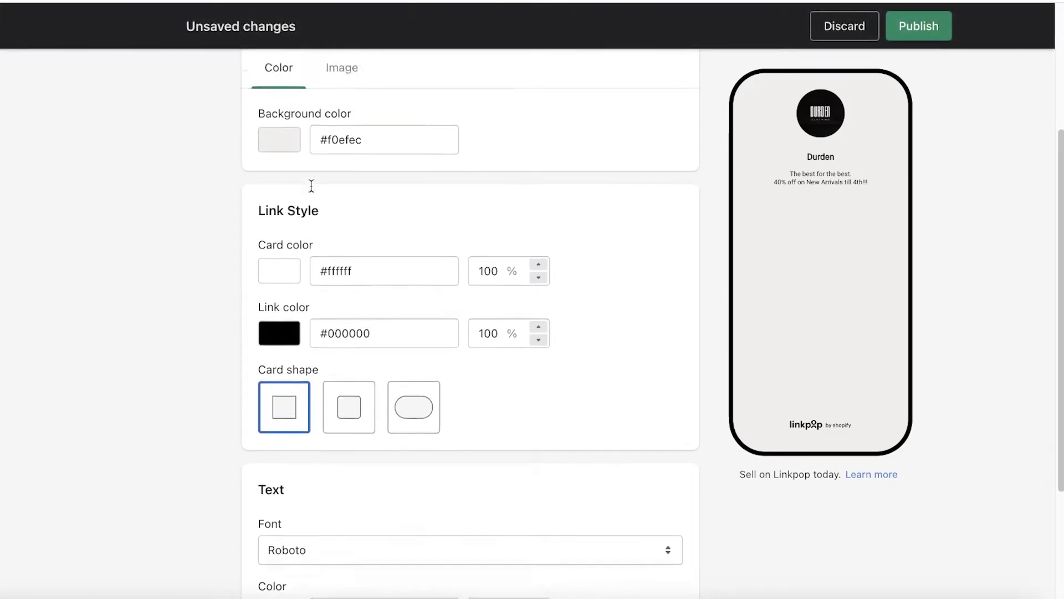
left_click(268, 293)
left_click(331, 331)
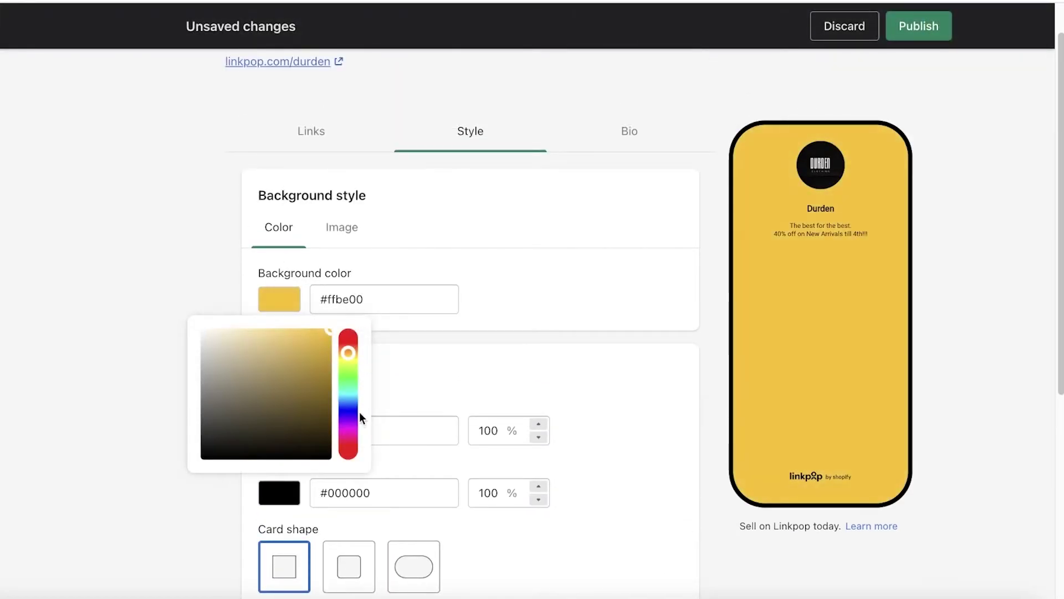
left_click_drag(350, 410, 220, 331)
left_click(348, 438)
left_click(233, 332)
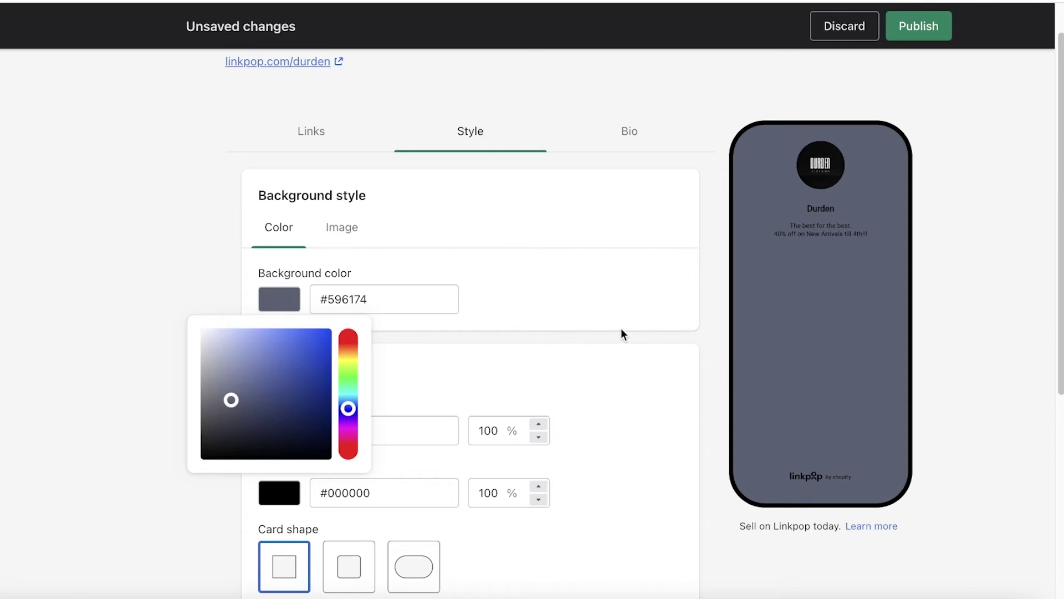
left_click(621, 333)
scroll(573, 342, "down", 6)
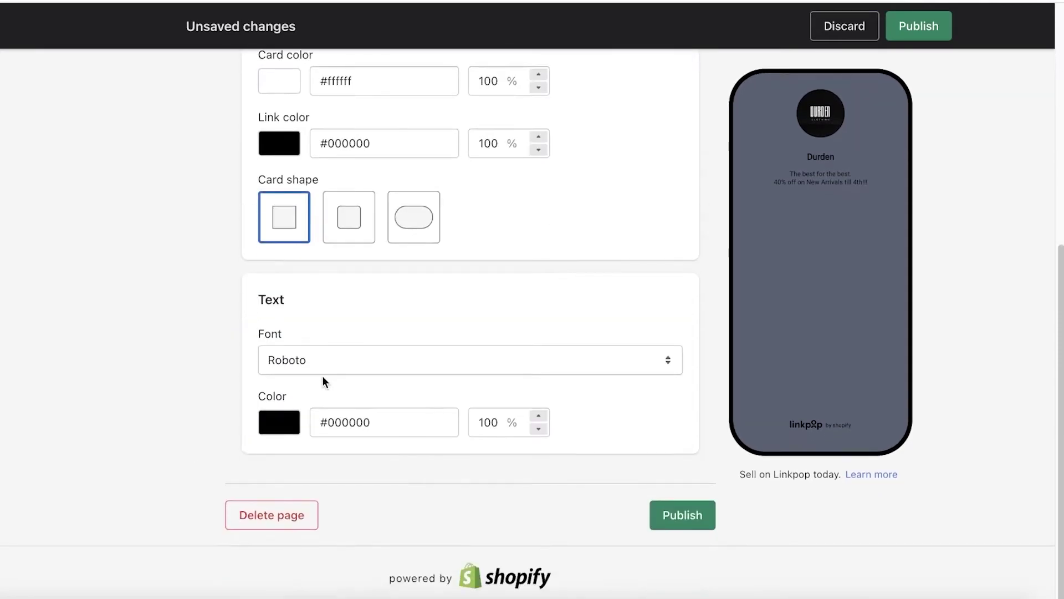
Change the page font to B612, after trying Mulish and Karla.
left_click(288, 361)
left_click(312, 342)
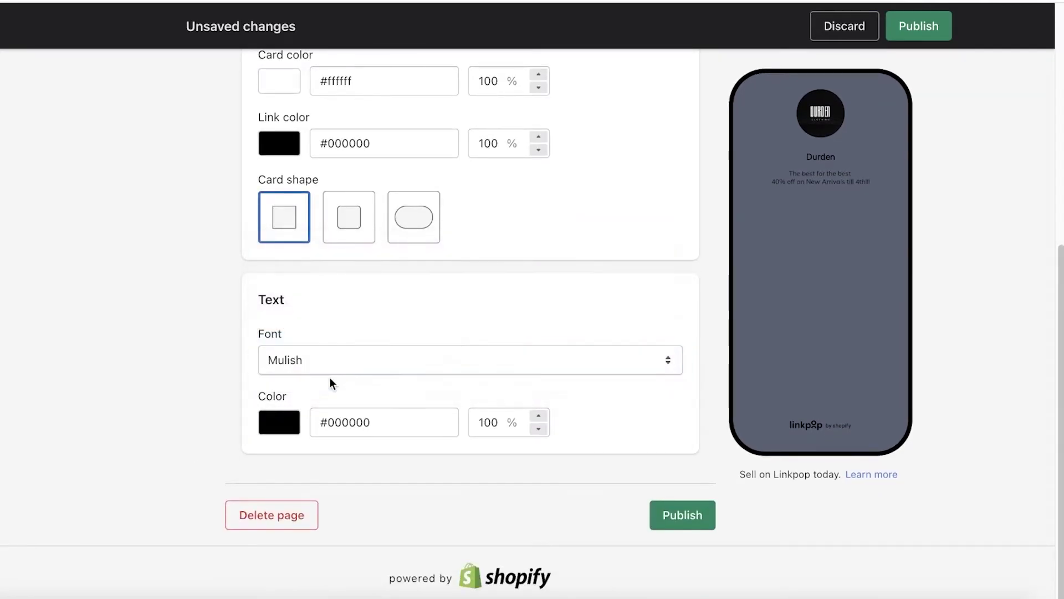
left_click(327, 360)
left_click(313, 321)
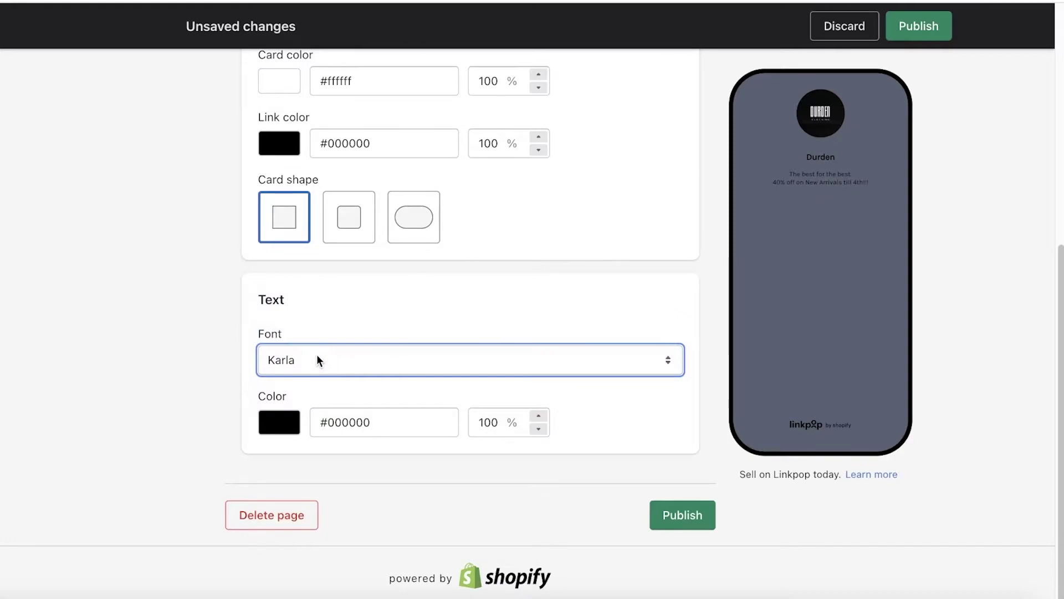
left_click(355, 366)
left_click(348, 308)
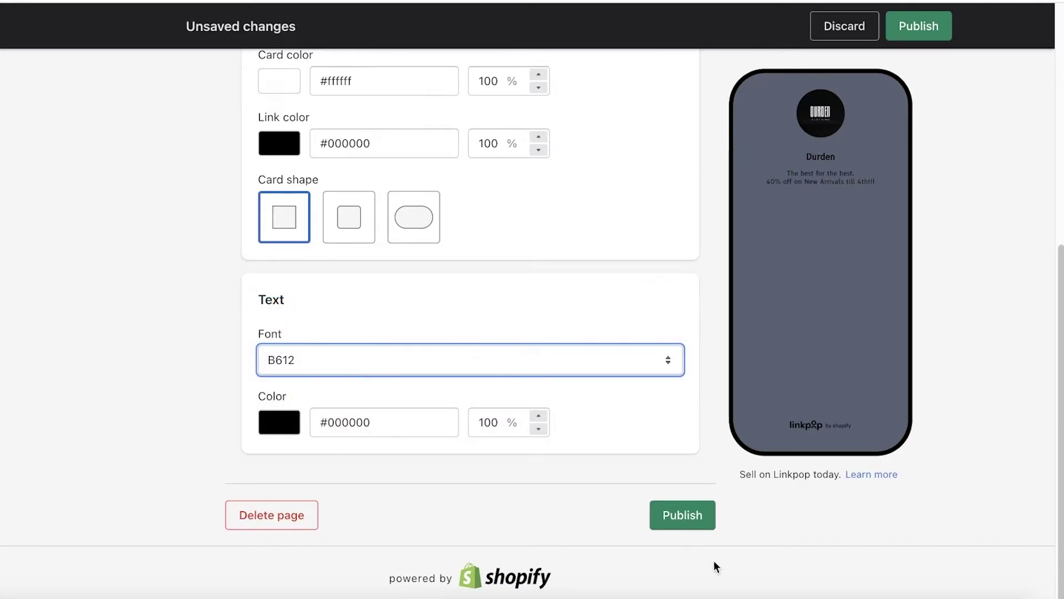
scroll(491, 341, "up", 6)
Start adding a Shopify product from Links, then close the store picker without connecting.
left_click(335, 175)
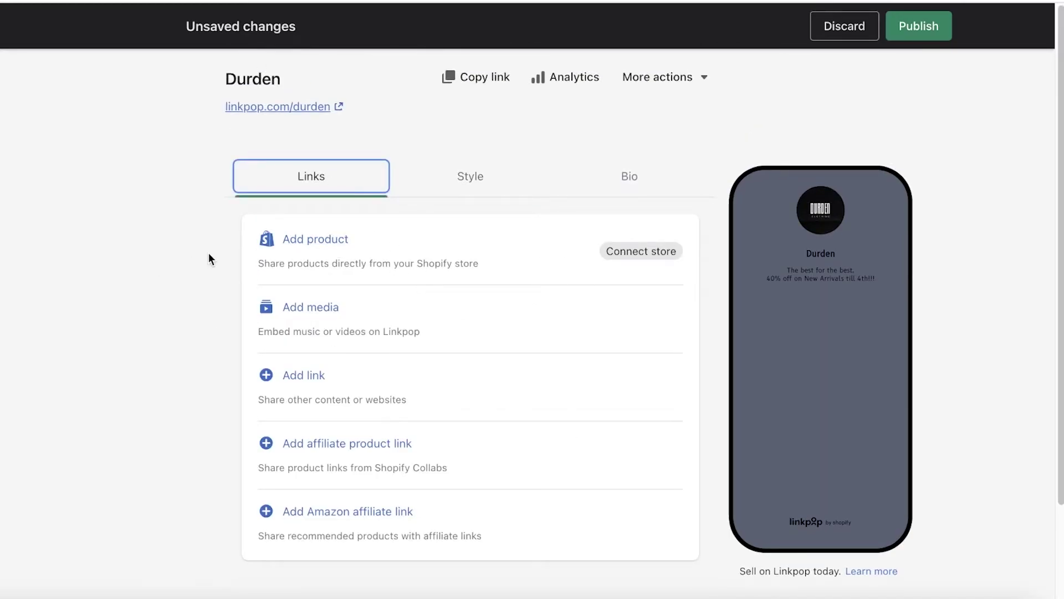
left_click(338, 240)
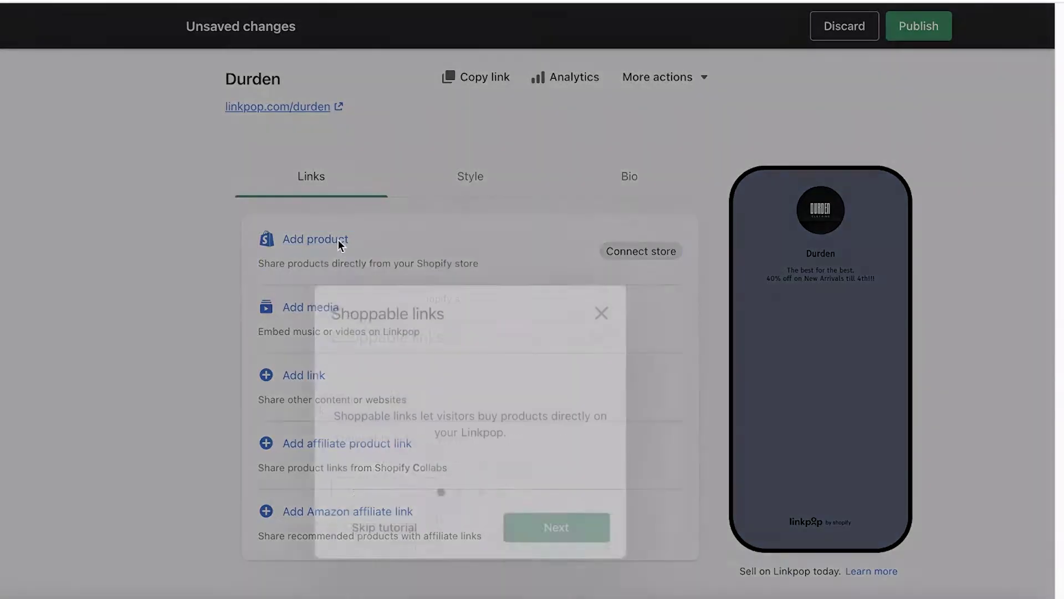
left_click(363, 531)
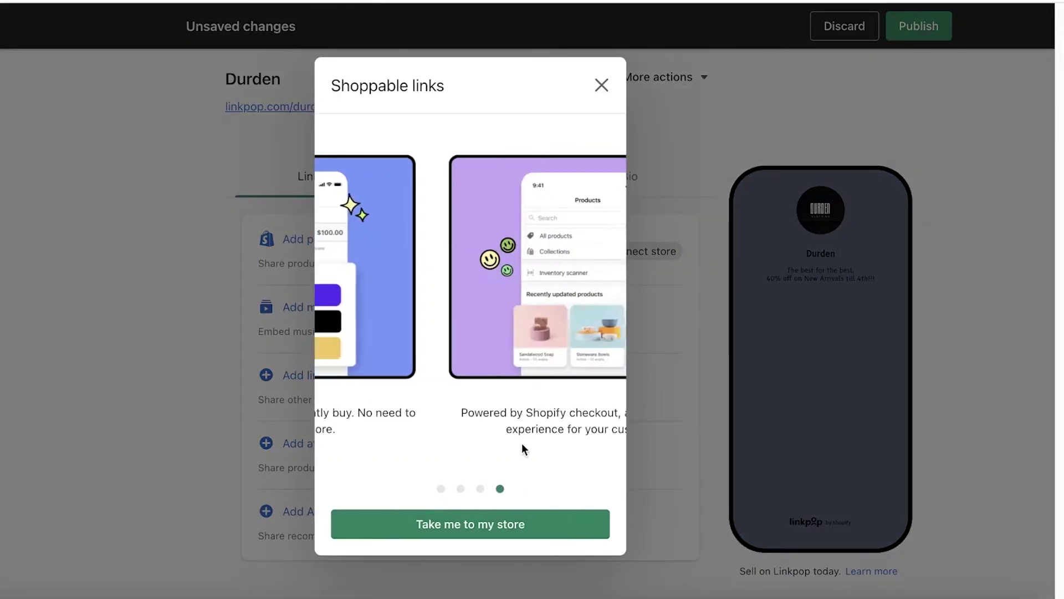
left_click(446, 525)
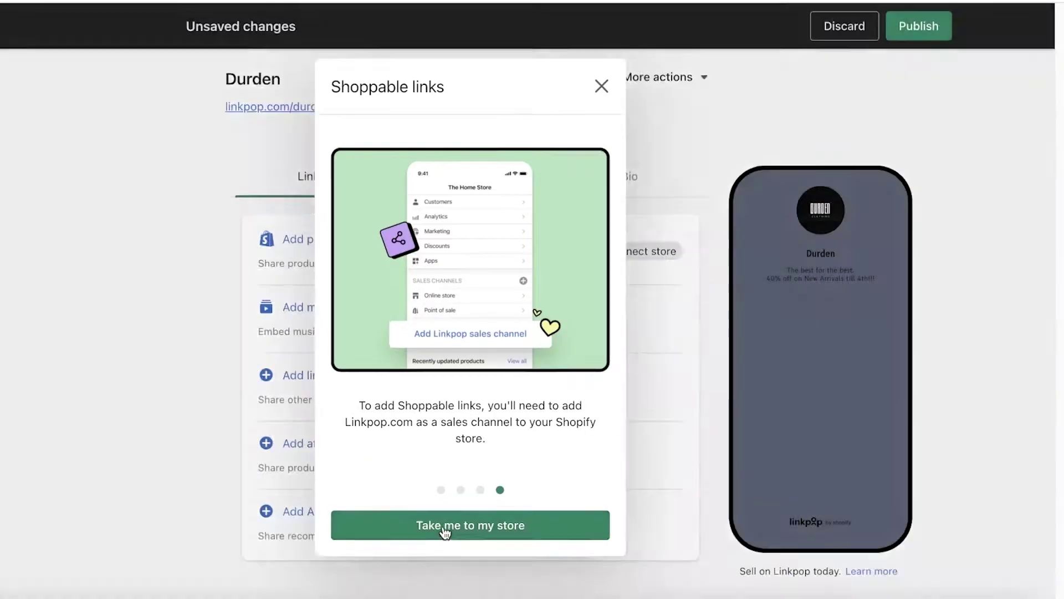
scroll(443, 388, "down", 4)
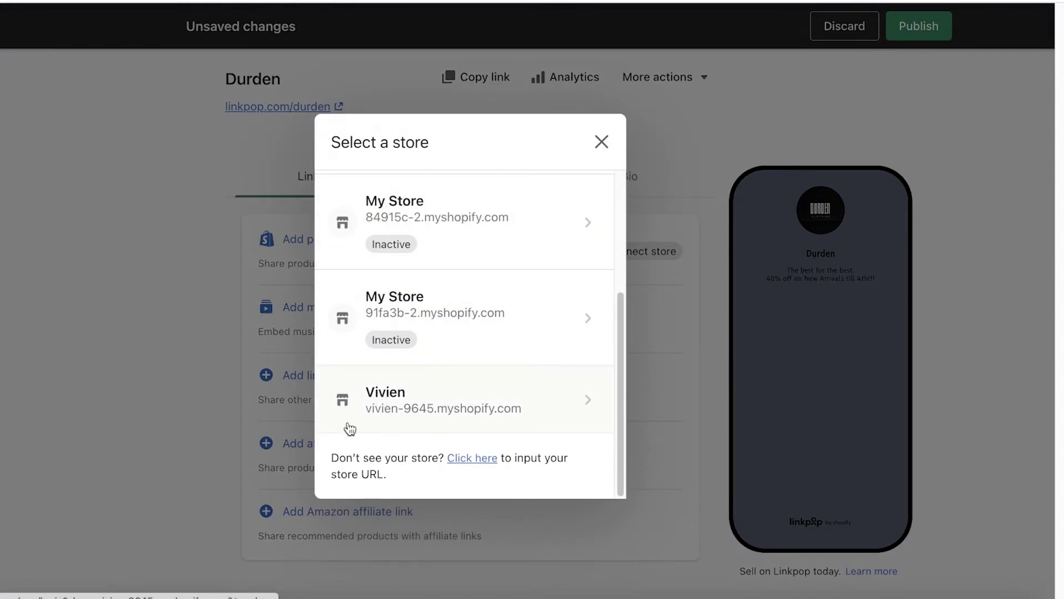
left_click(601, 142)
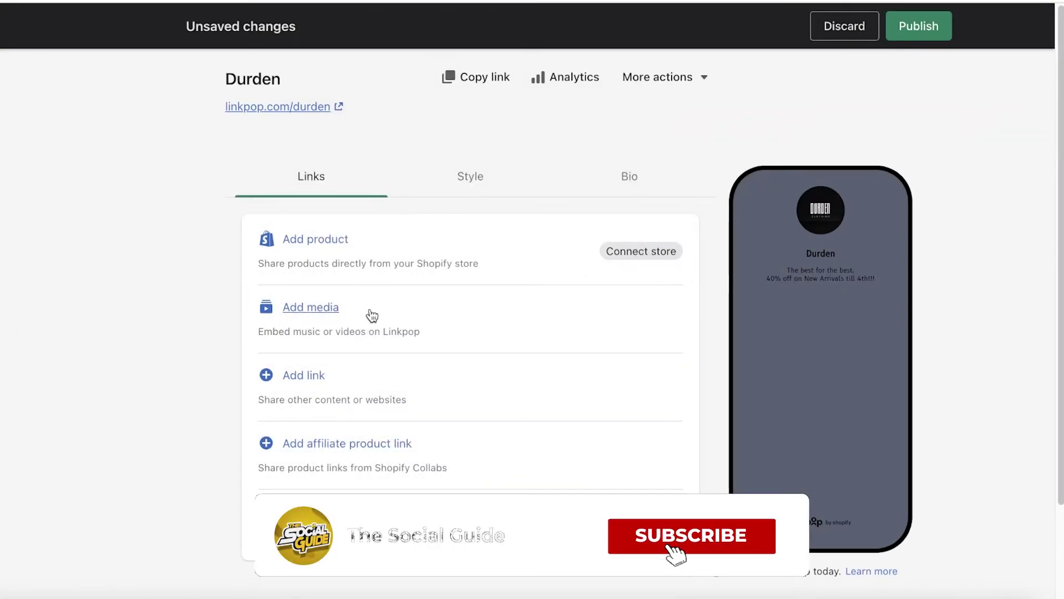
Add a new link card, deleting the accidental extra one.
left_click(308, 387)
left_click(308, 384)
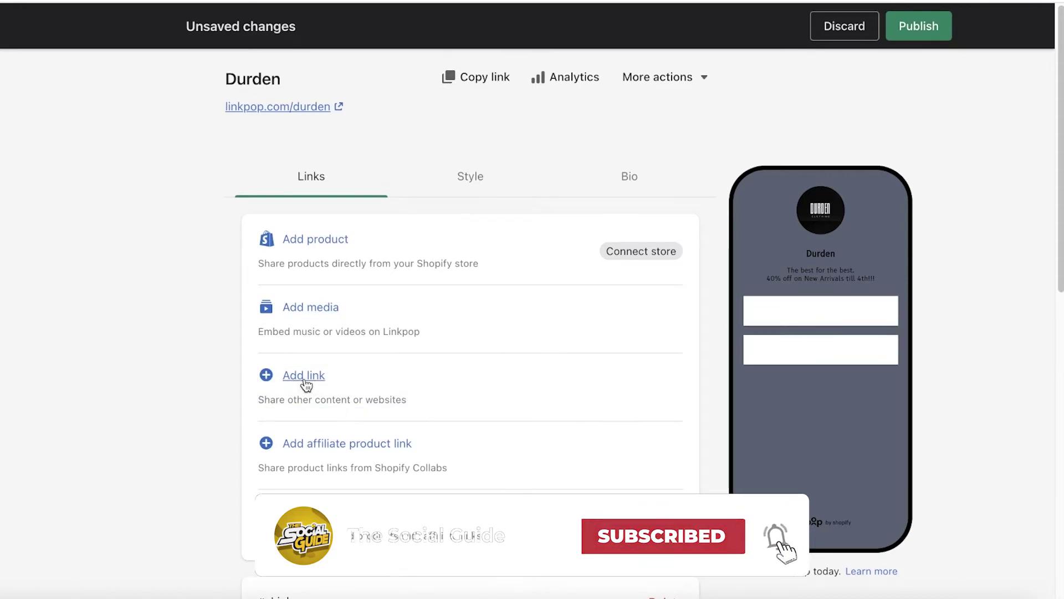
scroll(430, 361, "down", 7)
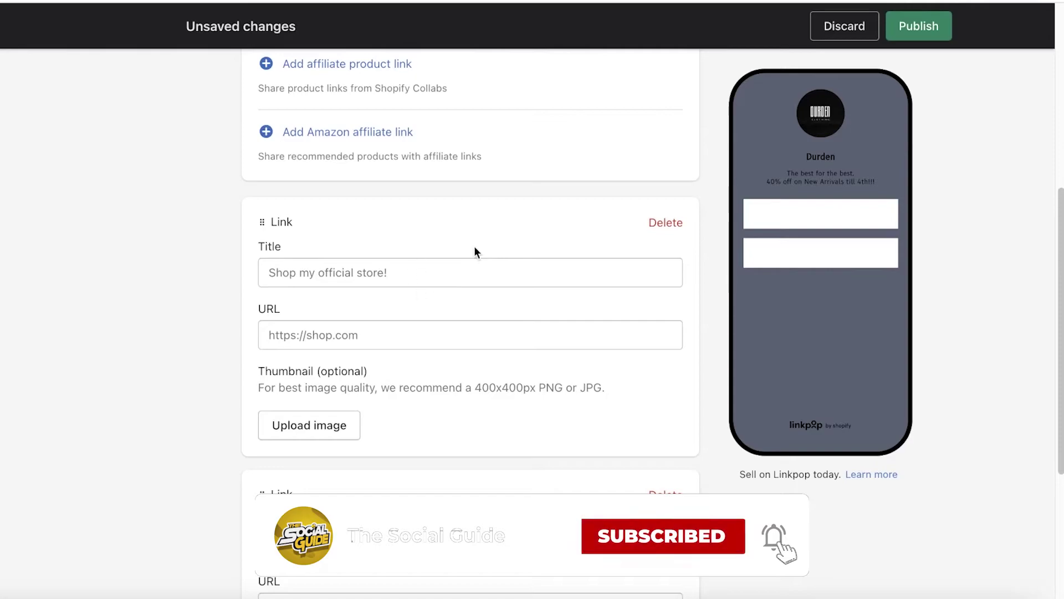
left_click(686, 226)
left_click(661, 363)
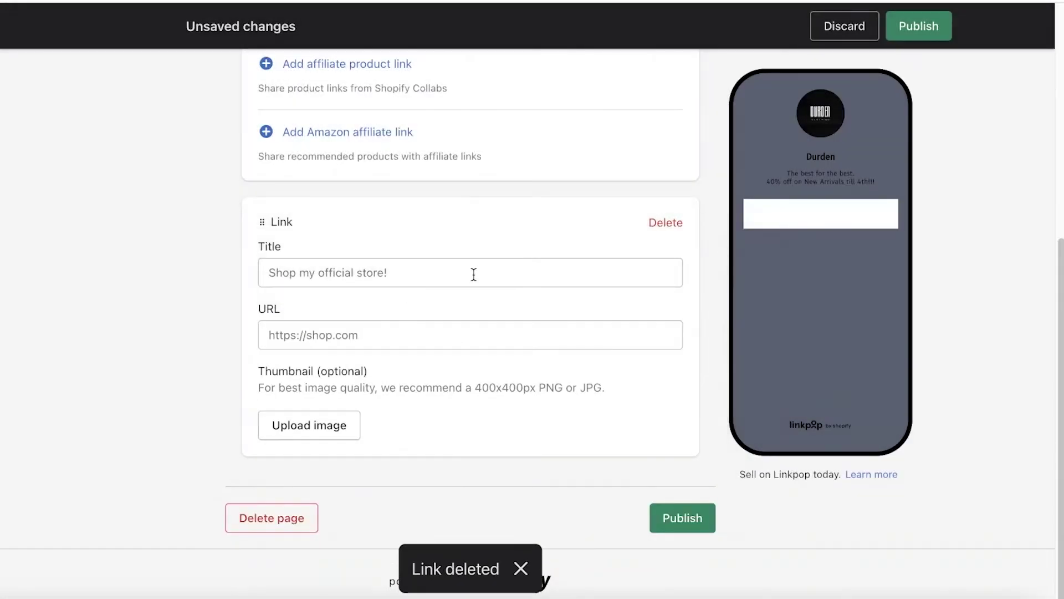
Title the card 'The Best Amazon Headphones!' and open the AmazonCommercial headphones page on Amazon.
left_click(473, 273)
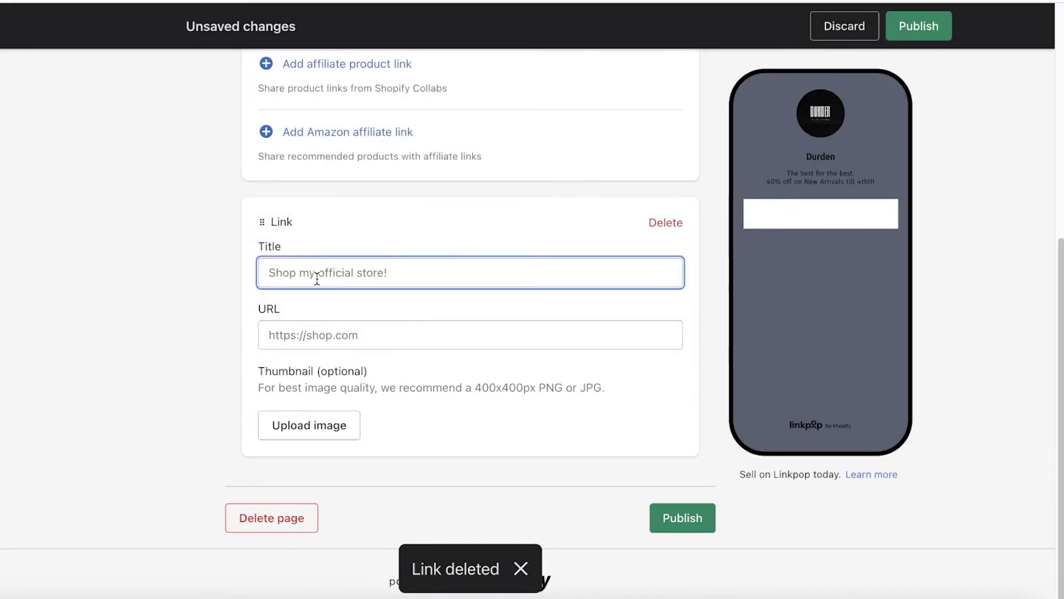
type("The Best Amazon Headphones!")
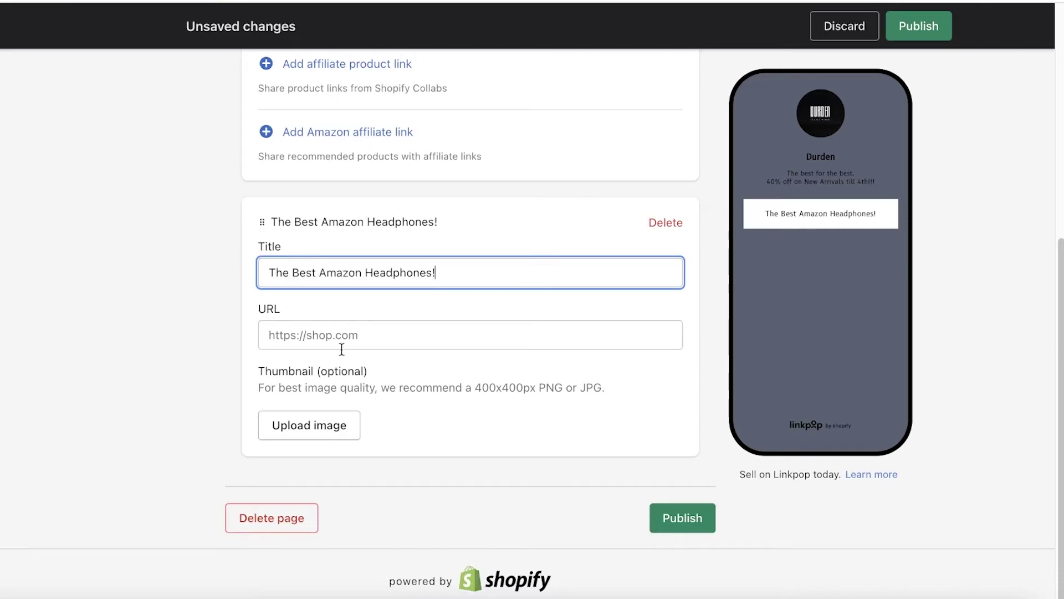
key("Tab")
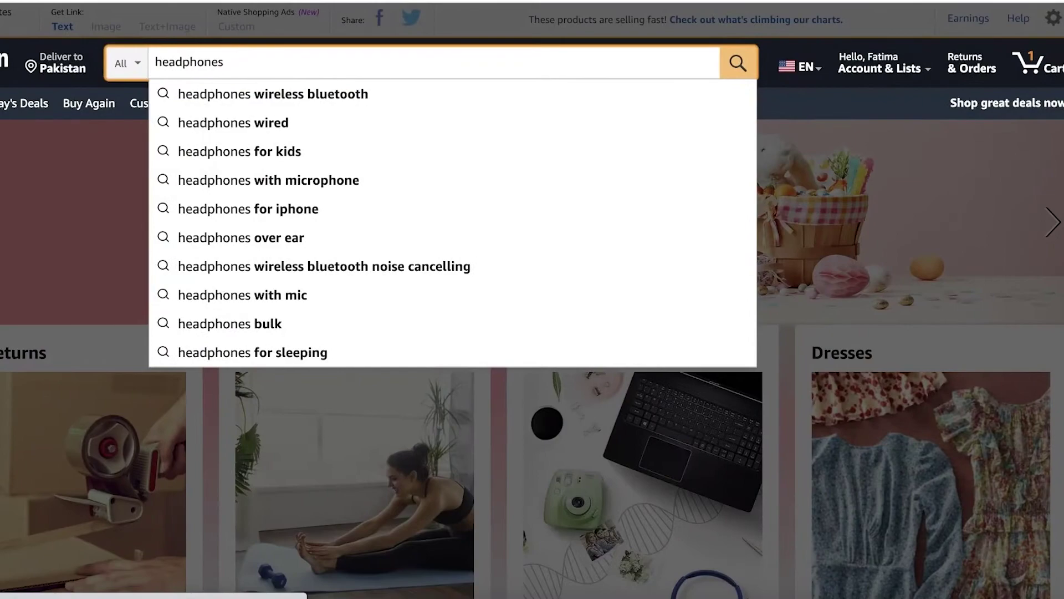
key("Return")
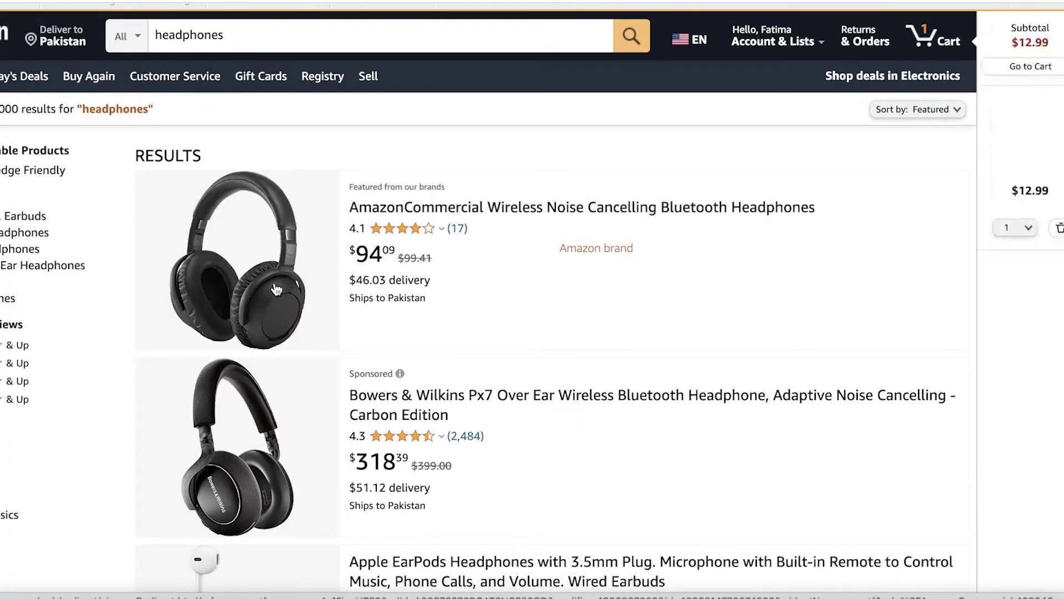
left_click(276, 289)
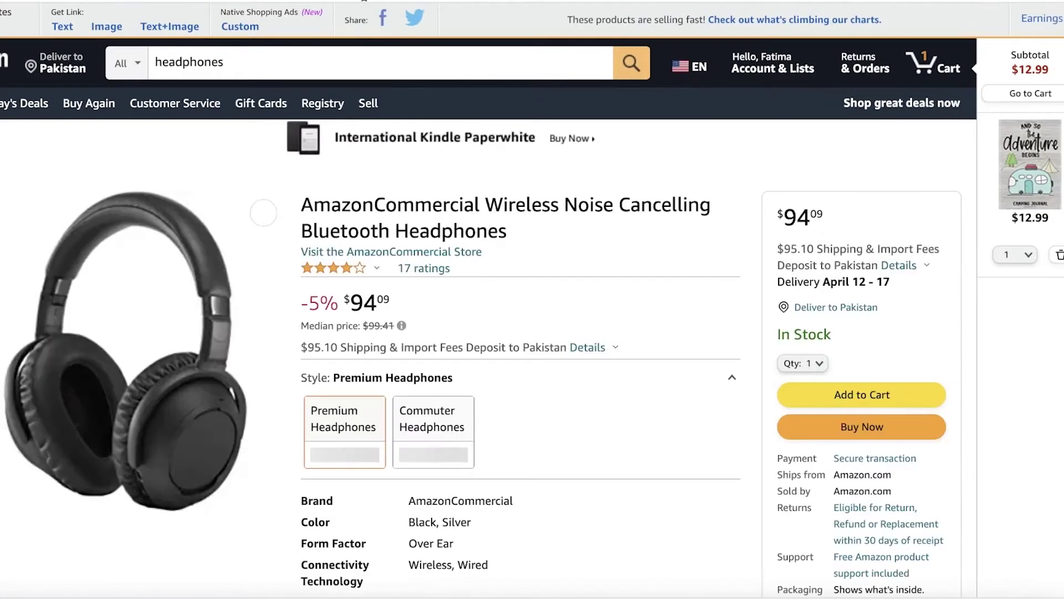
right_click(368, 1)
Copy the AmazonCommercial product address and paste it into the link card's URL field.
left_click(392, 102)
left_click(499, 0)
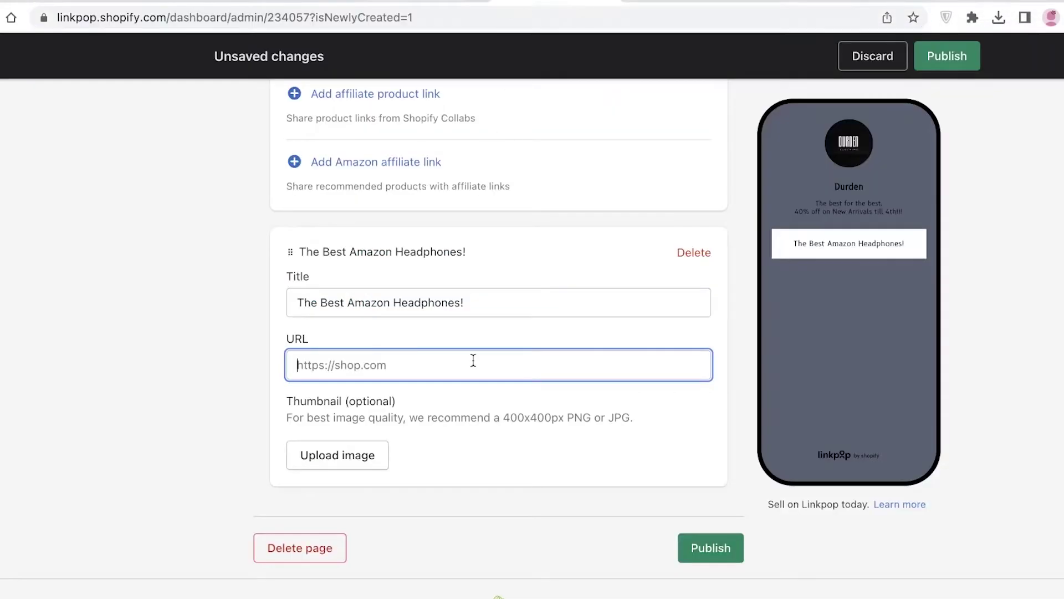
right_click(461, 367)
left_click(488, 484)
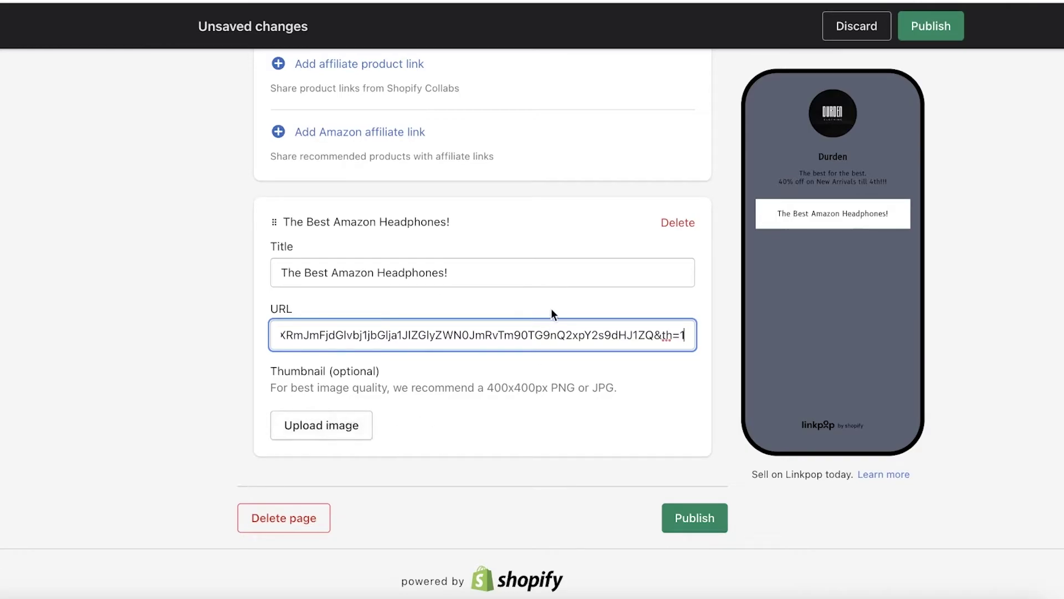
left_click(388, 371)
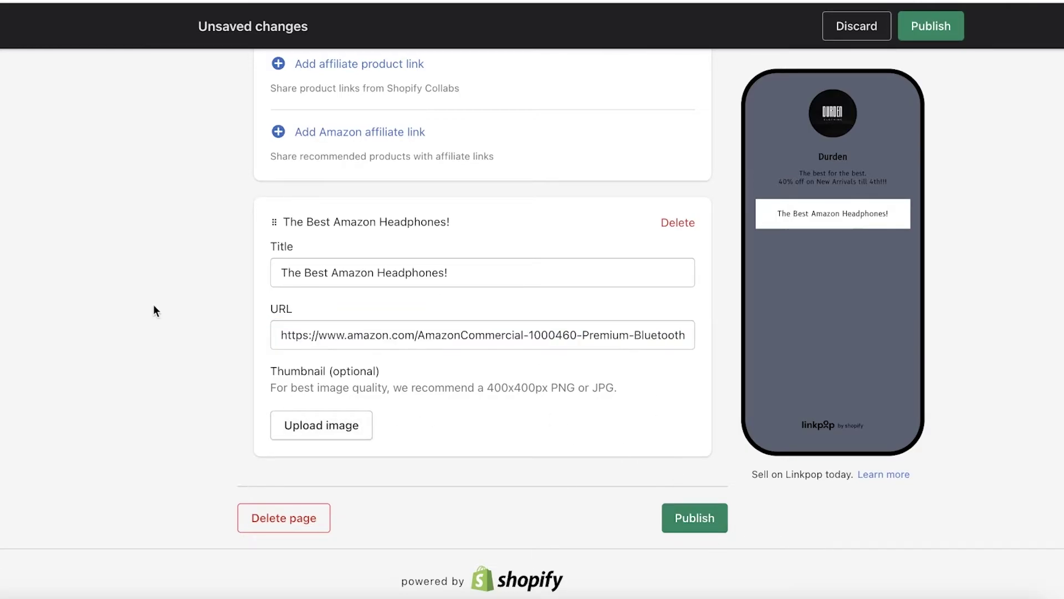
scroll(843, 247, "up", 7)
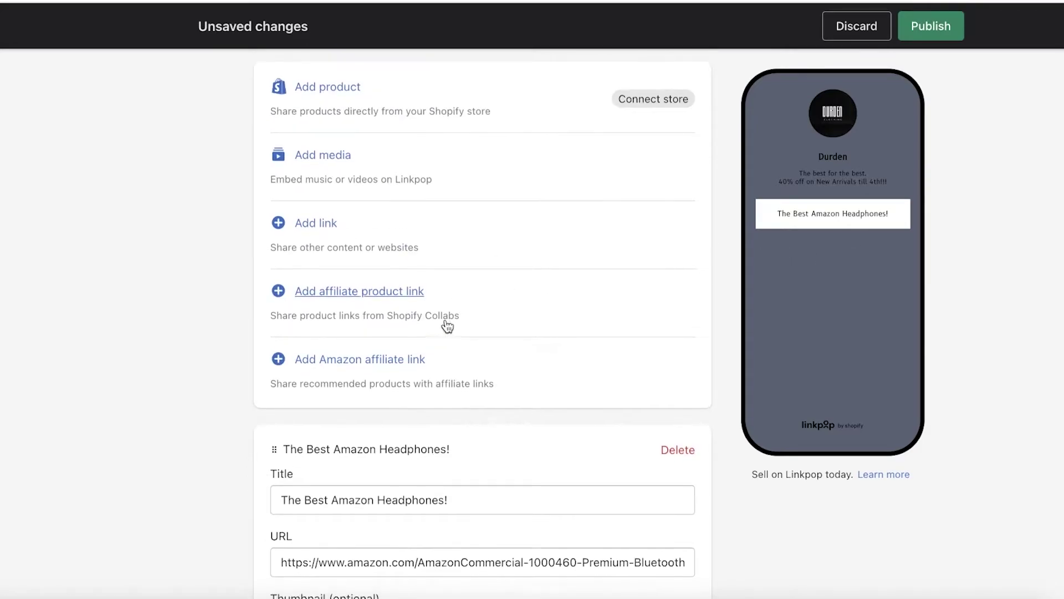
In Style settings, switch the link card to rounded corners.
left_click(461, 186)
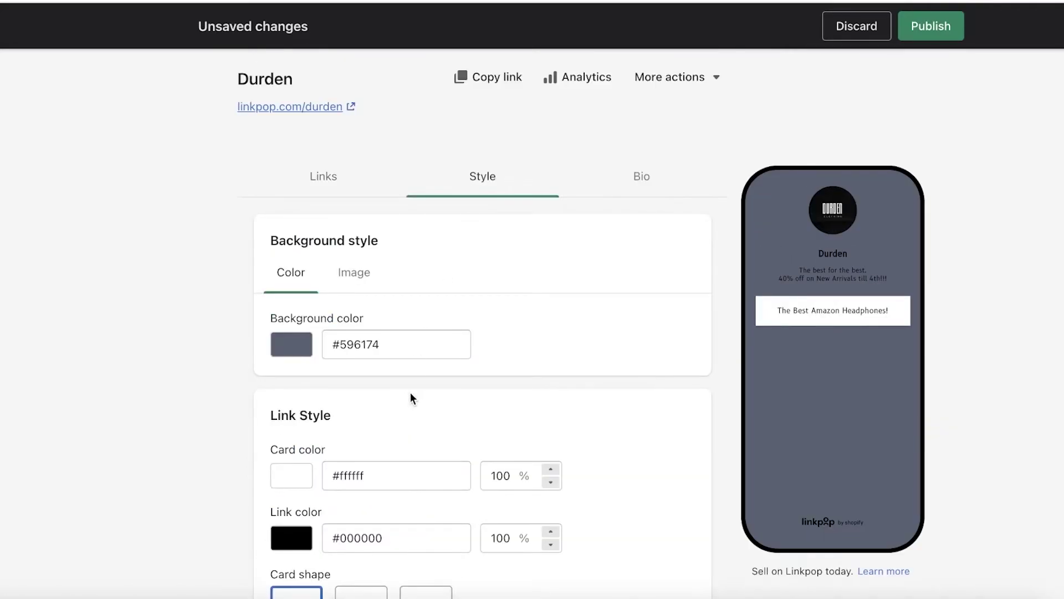
scroll(408, 408, "down", 2)
left_click(362, 510)
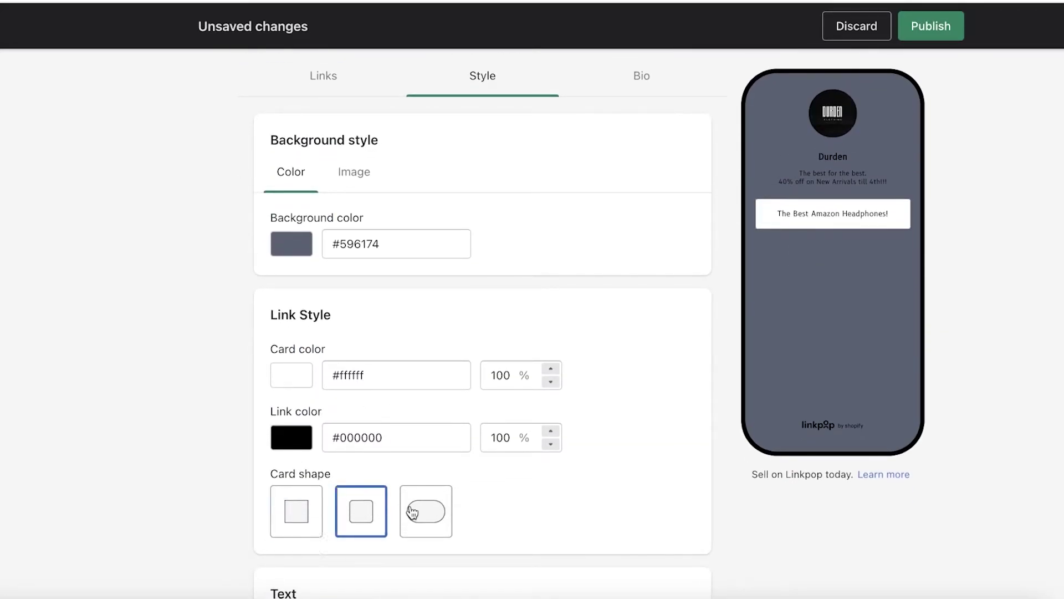
left_click(413, 510)
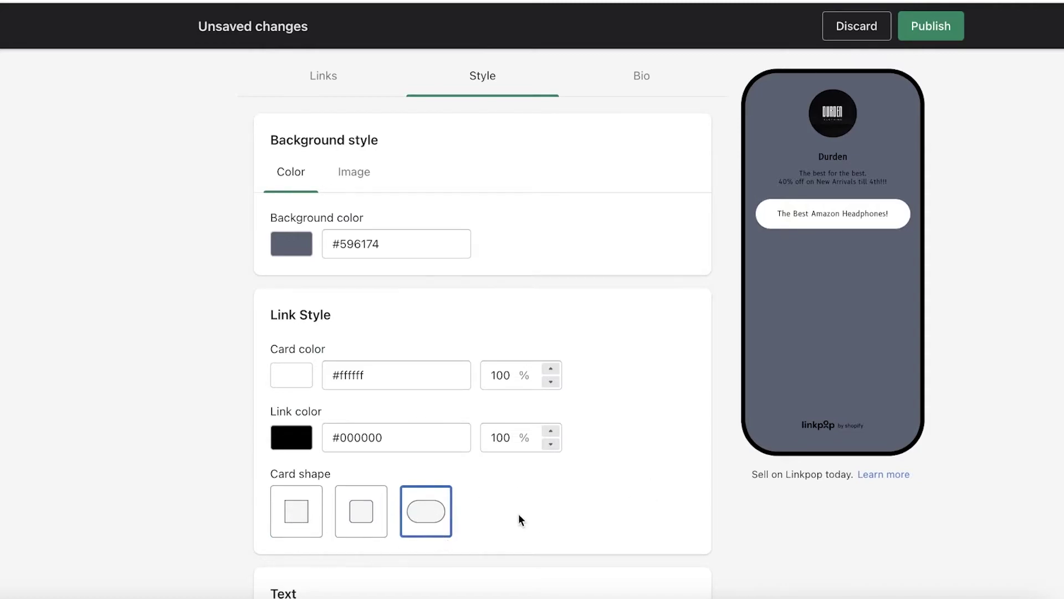
left_click(297, 514)
left_click(362, 514)
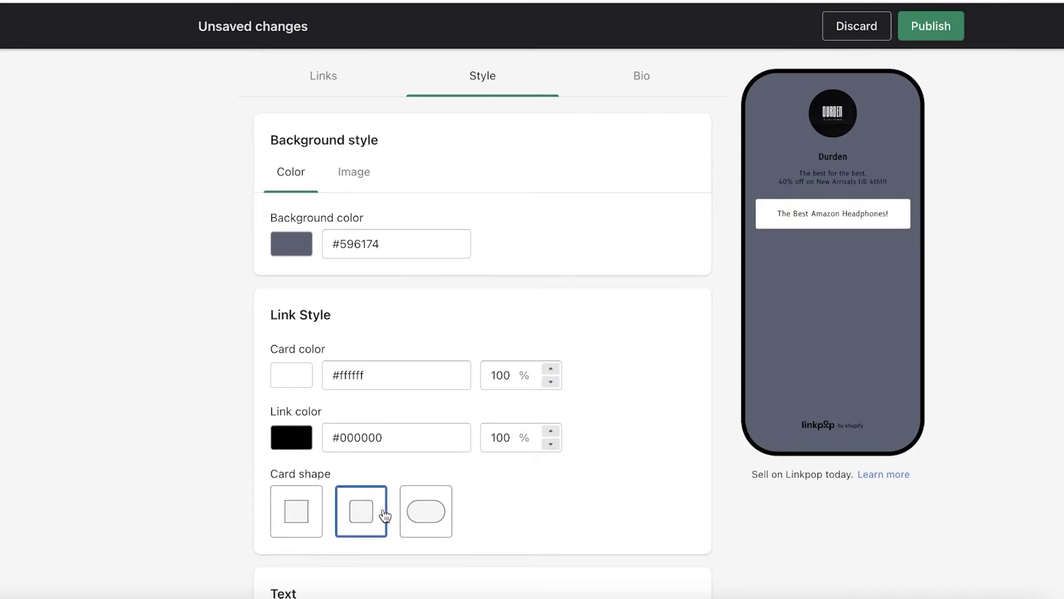
Make the link card black #000000 with white #ffffff link text.
left_click(299, 375)
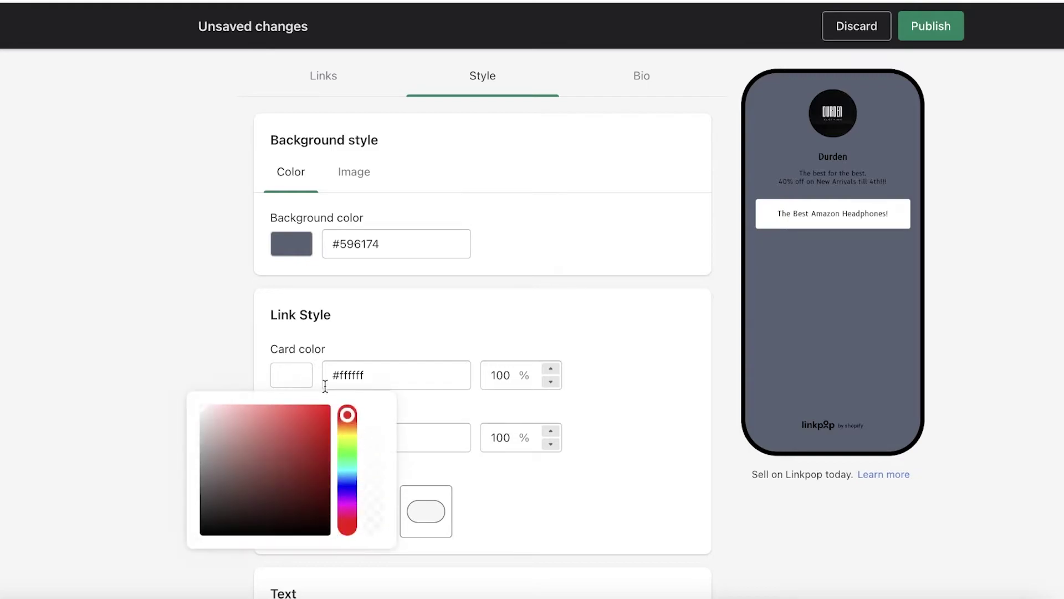
left_click_drag(307, 415, 284, 573)
left_click(285, 573)
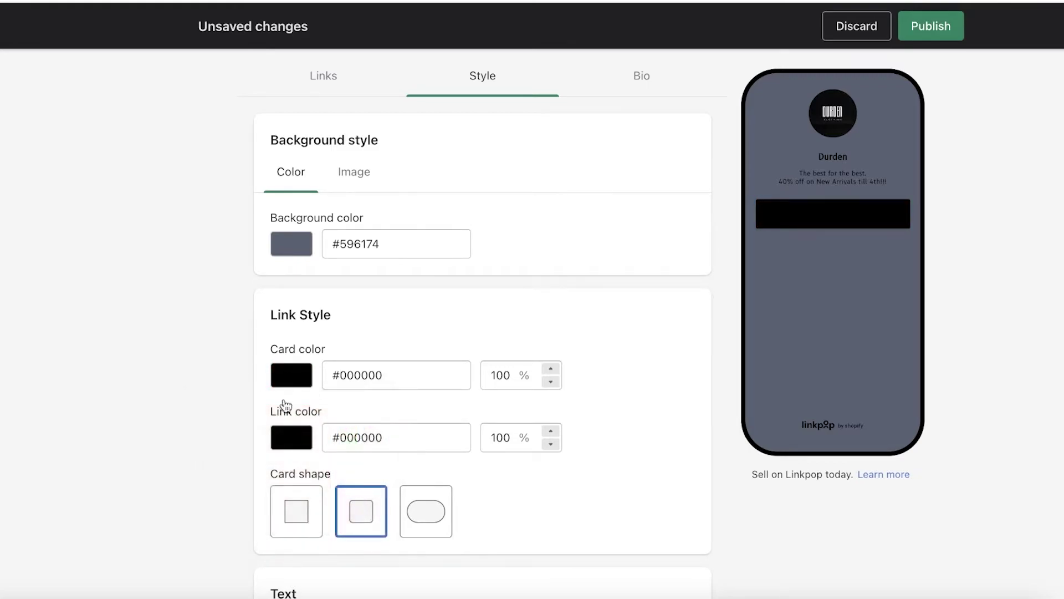
left_click(291, 437)
left_click(224, 280)
left_click_drag(224, 280, 197, 243)
left_click(198, 242)
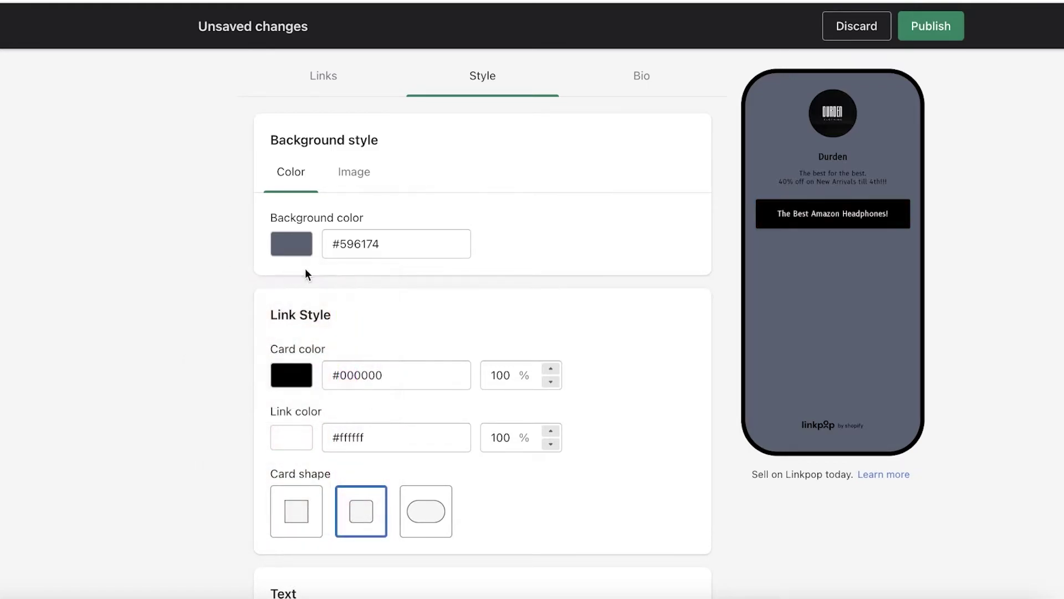
left_click(285, 383)
left_click(226, 371)
scroll(388, 377, "down", 3)
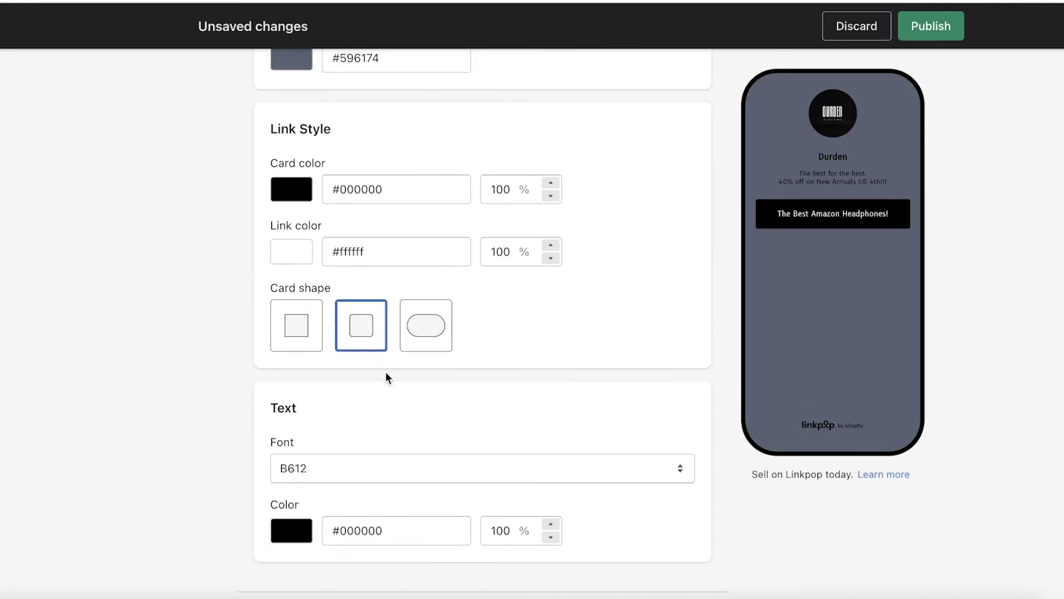
scroll(354, 395, "up", 5)
Set the page background colour to teal #2c7475.
left_click(293, 348)
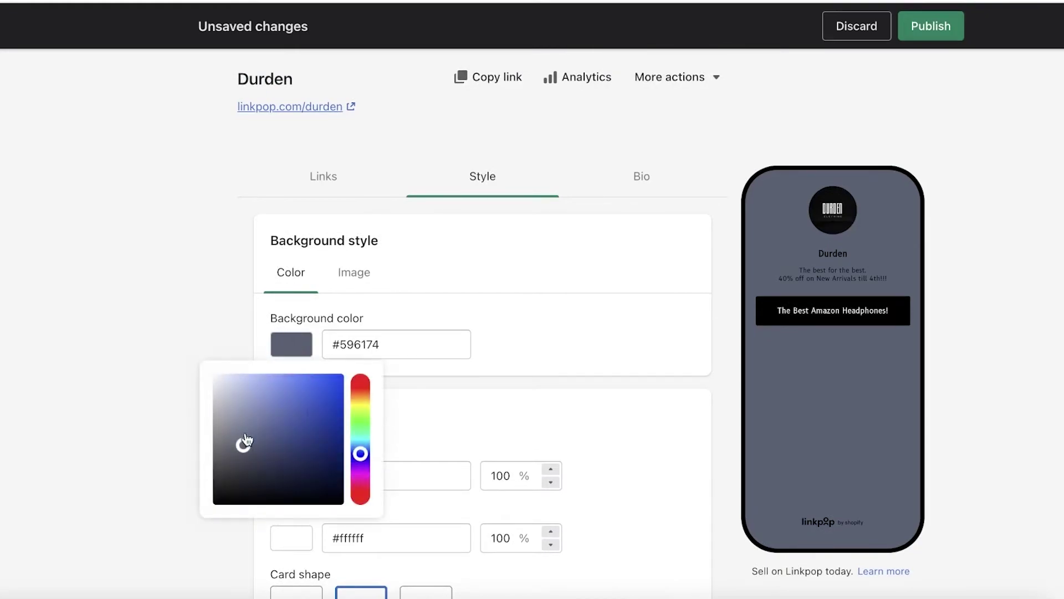
mouse_move(247, 440)
left_mouse_down()
mouse_move(198, 437)
mouse_move(194, 378)
mouse_move(194, 451)
mouse_move(244, 443)
mouse_move(217, 450)
mouse_move(233, 457)
mouse_move(226, 463)
mouse_move(296, 449)
left_mouse_up()
left_click(360, 454)
left_click(713, 311)
scroll(432, 347, "down", 3)
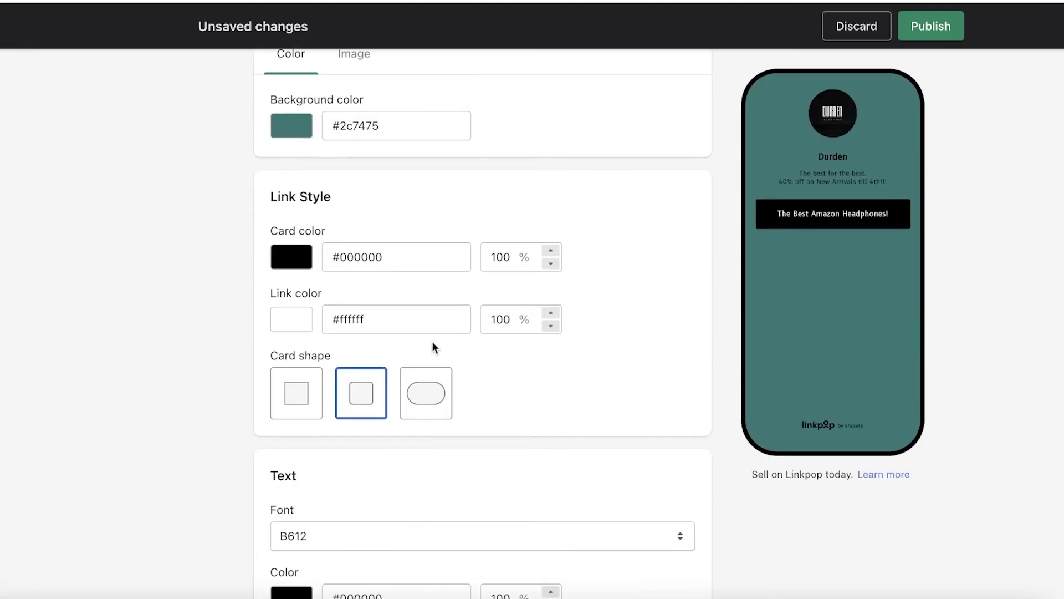
scroll(376, 245, "up", 3)
scroll(366, 189, "down", 1)
Return to the links list and publish the restyled Durden page.
left_click(363, 169)
scroll(716, 371, "down", 4)
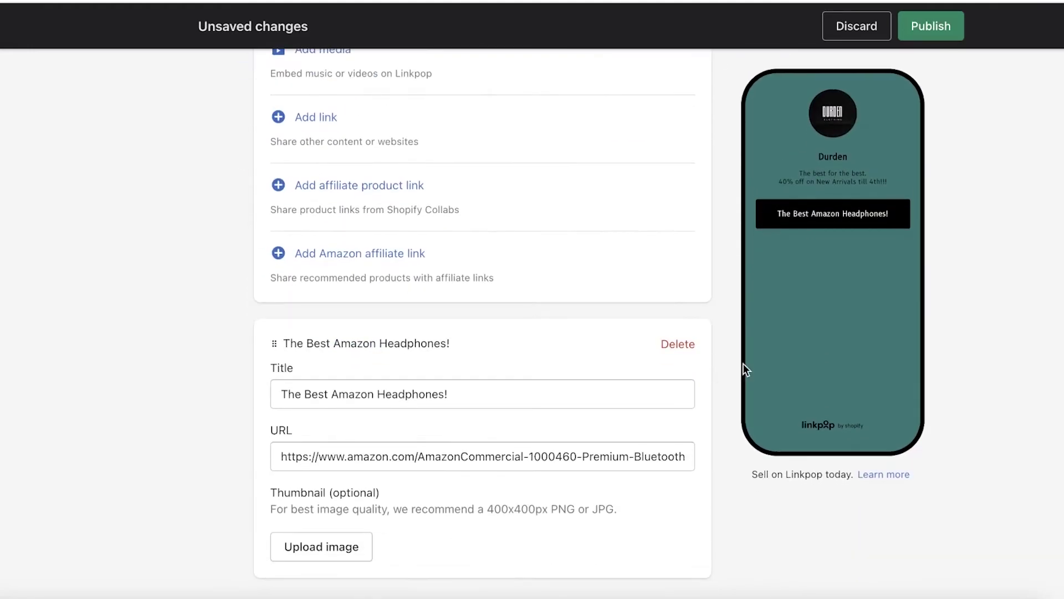
scroll(711, 358, "up", 5)
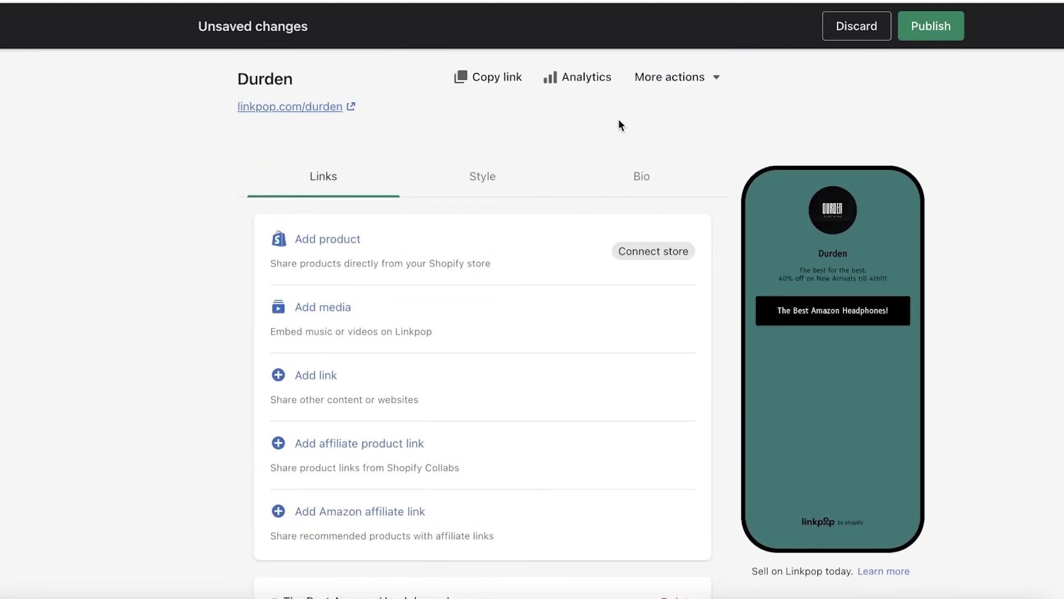
left_click(941, 35)
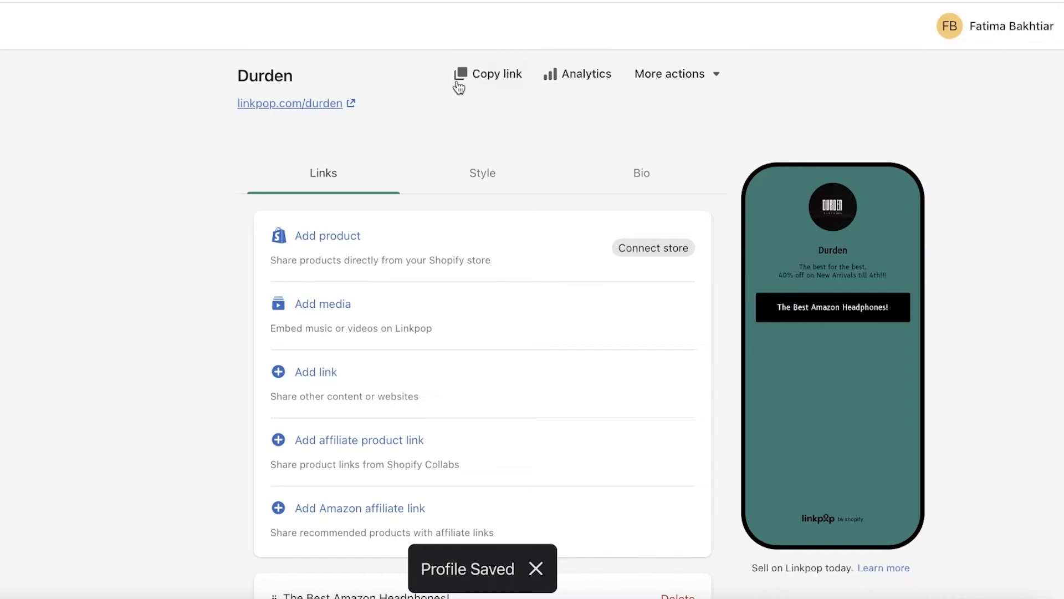
View the live Durden page at linkpop.com/durden.
left_click(341, 103)
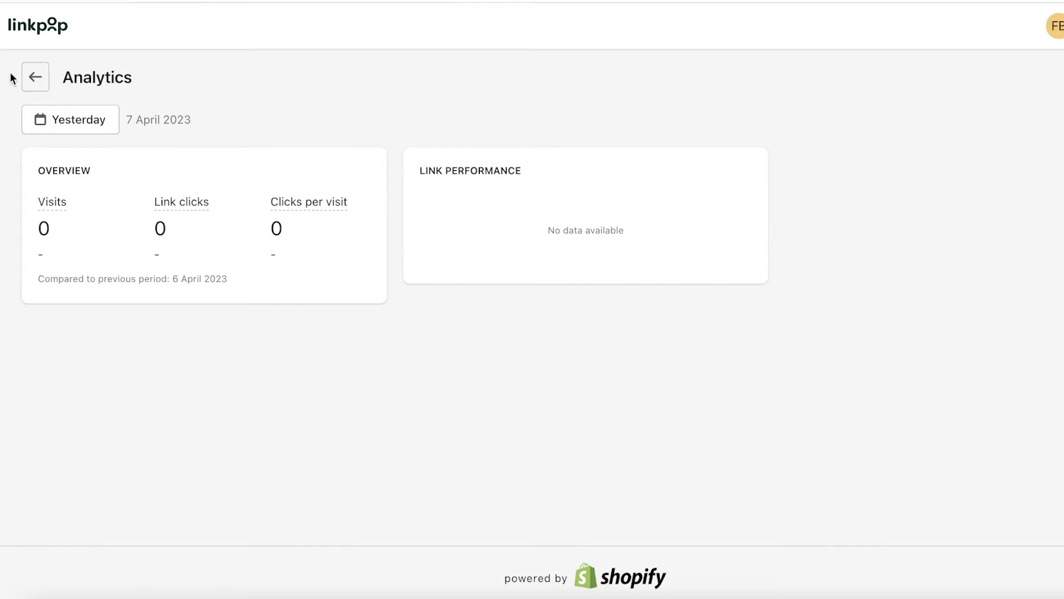
Return to the Durden editor, dismiss the sell-products banner, and recheck the live teal page.
left_click(35, 77)
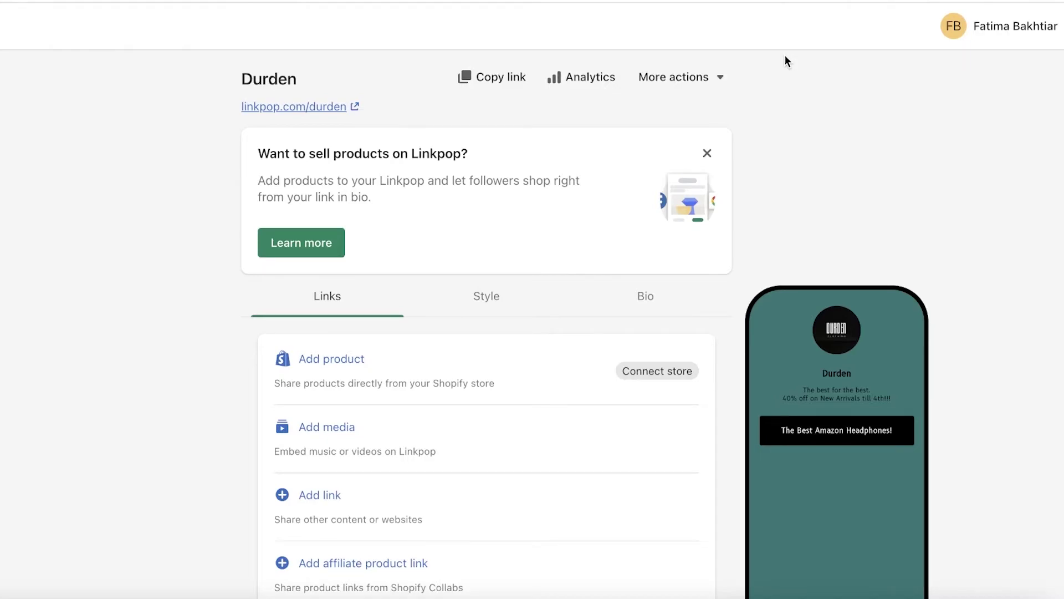
left_click(707, 153)
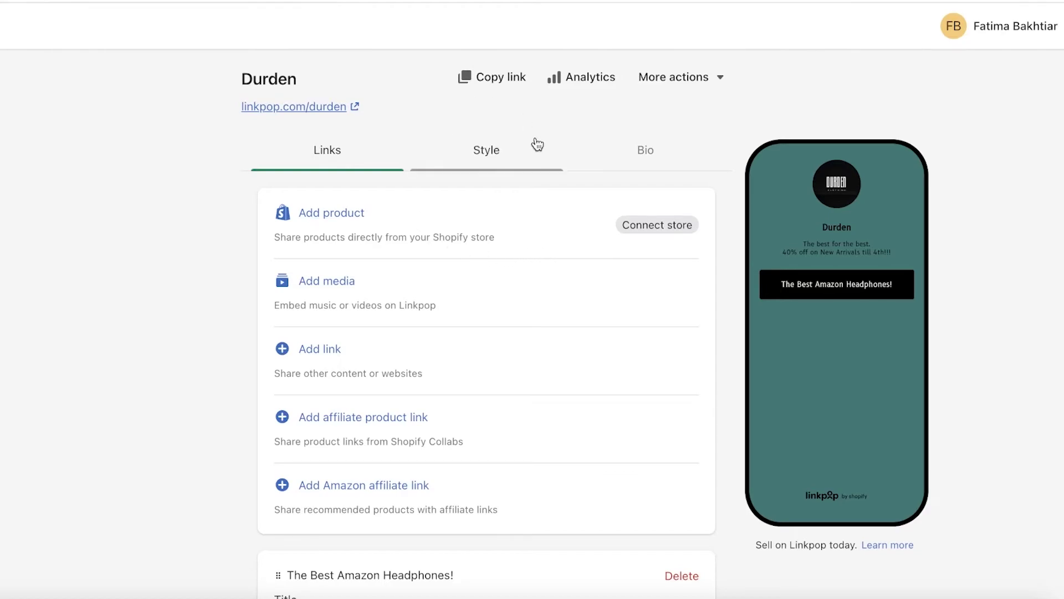
left_click(293, 106)
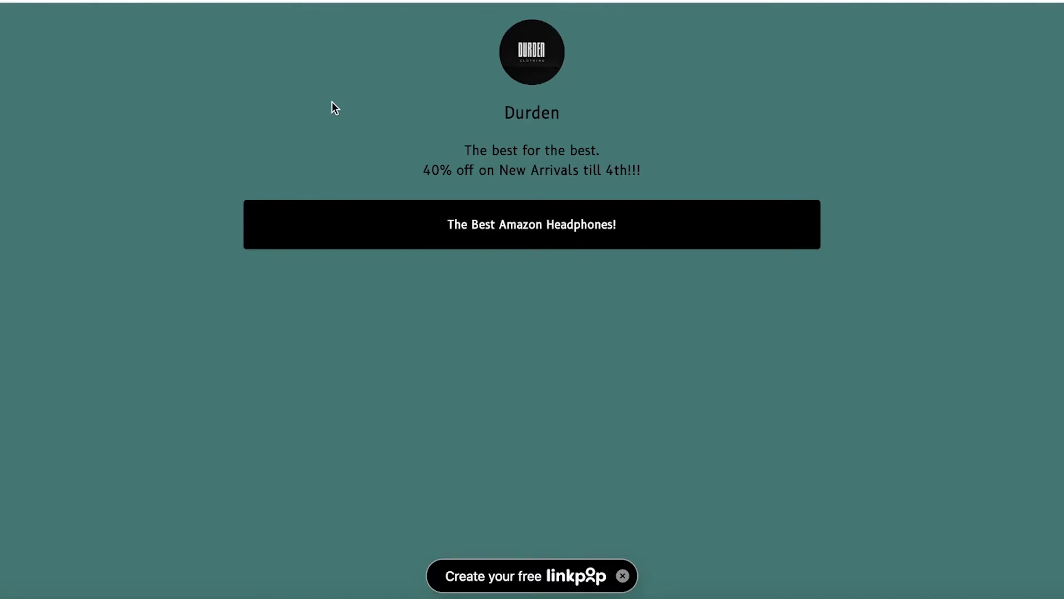
key("ctrl+w")
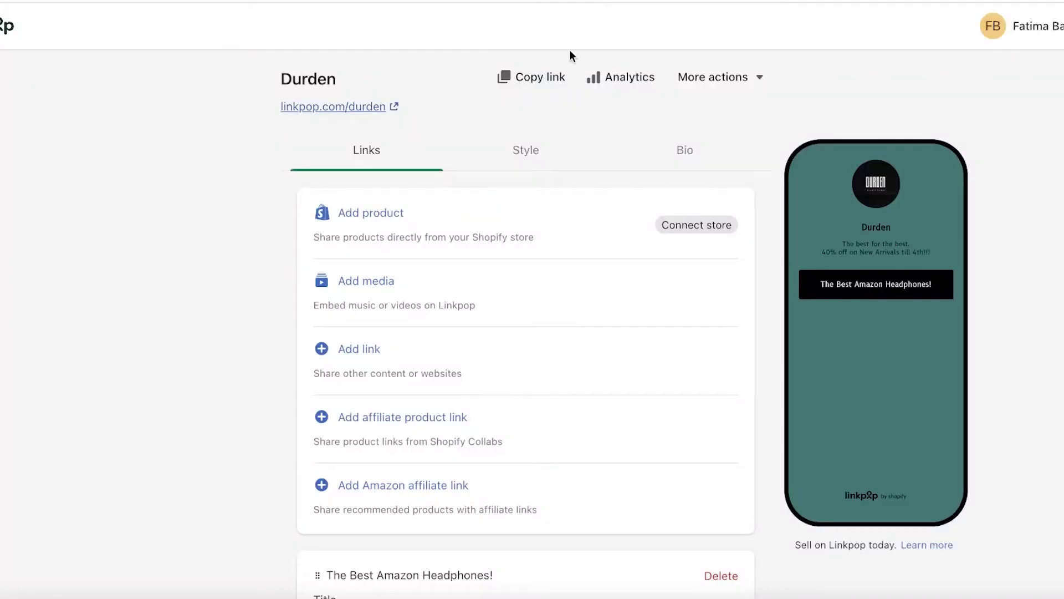
left_click(627, 78)
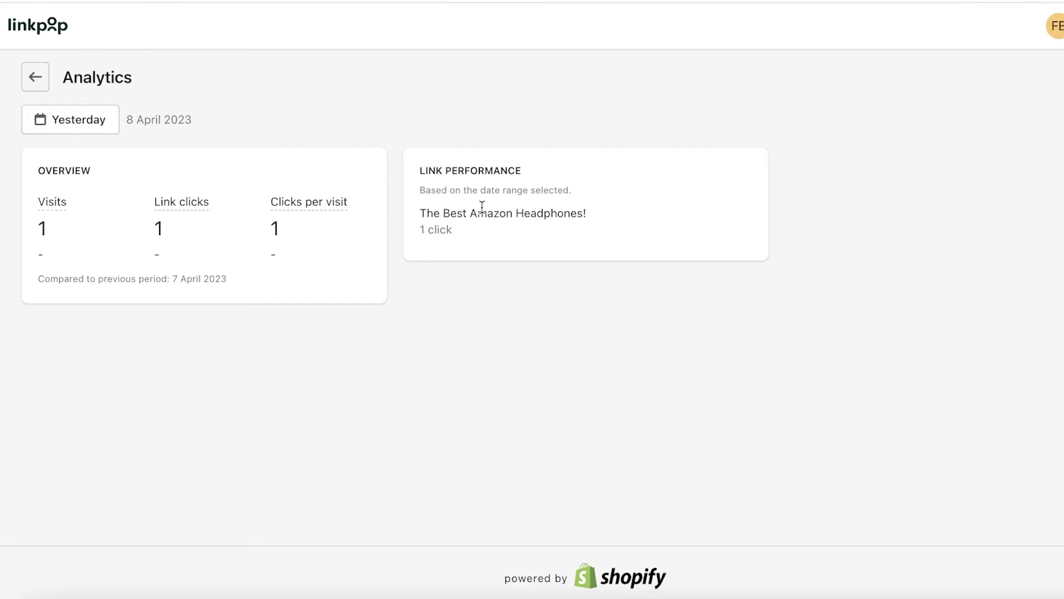
left_click(37, 83)
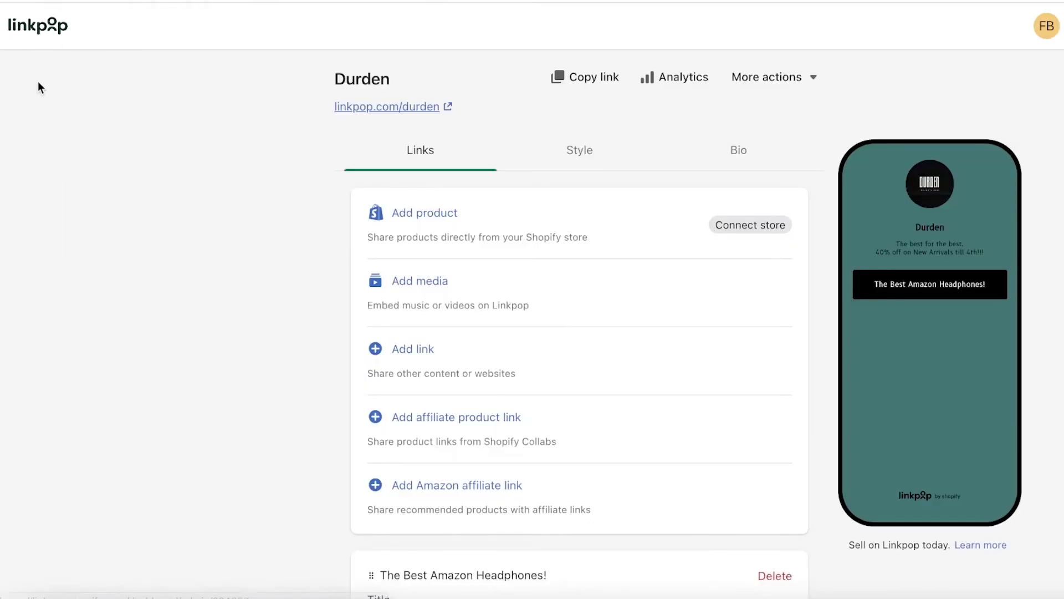
scroll(622, 255, "down", 5)
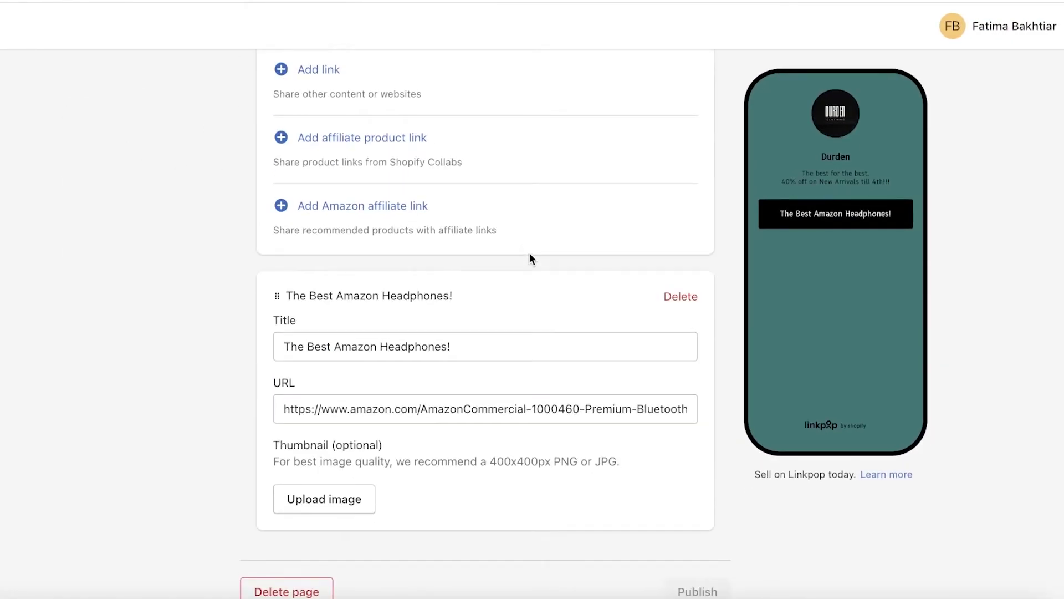
scroll(530, 256, "up", 5)
scroll(510, 261, "down", 1)
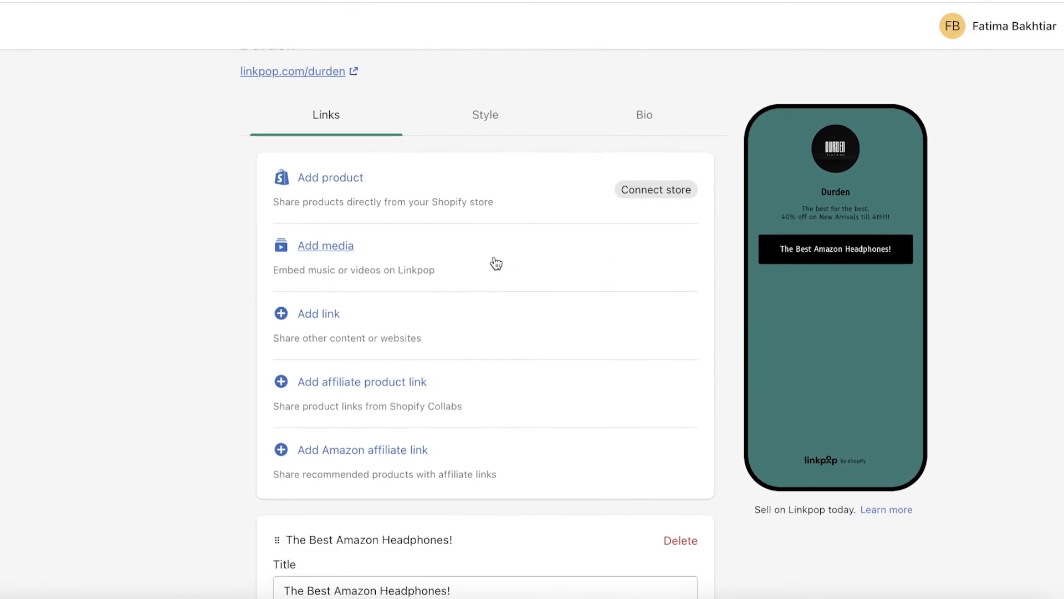
scroll(277, 215, "down", 1)
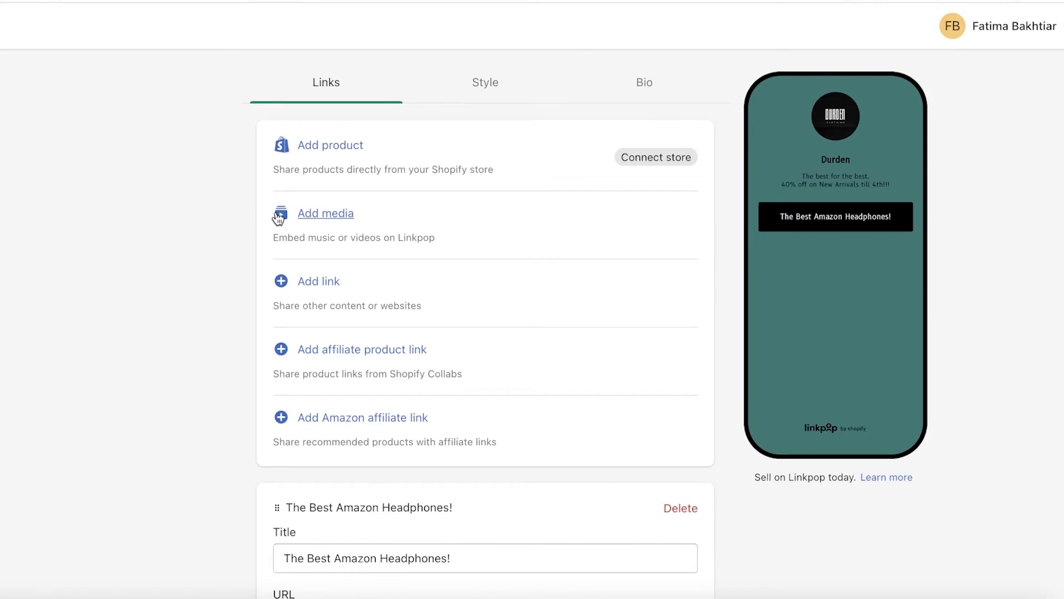
scroll(288, 211, "down", 5)
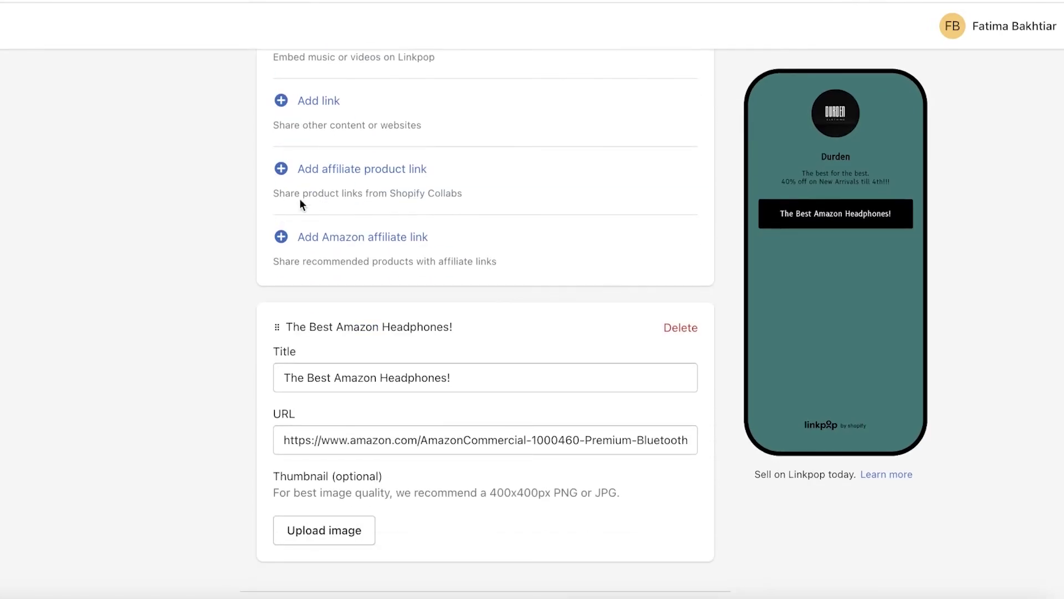
scroll(466, 208, "down", 3)
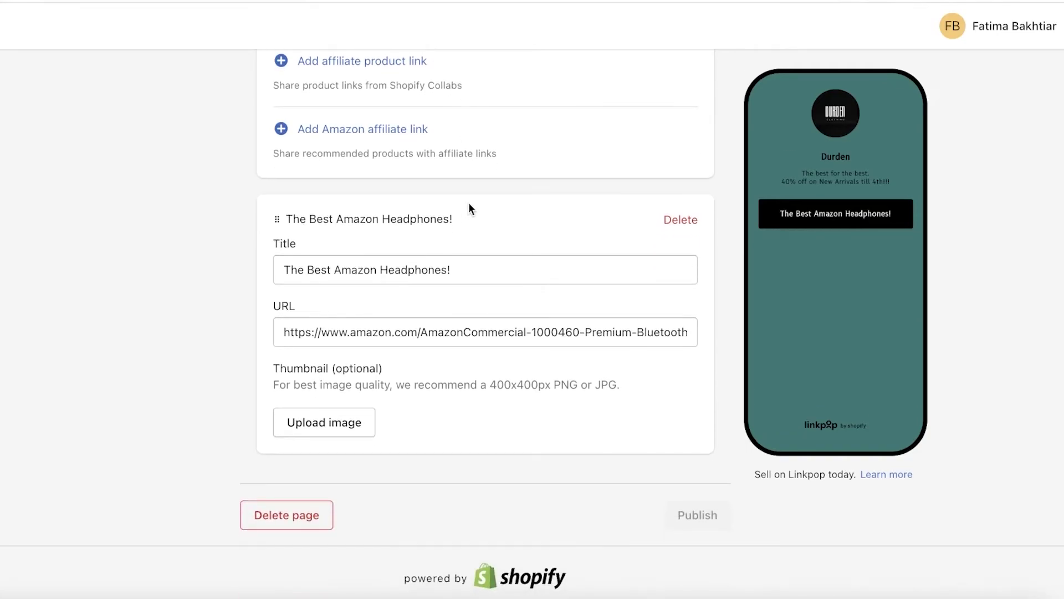
scroll(468, 204, "up", 10)
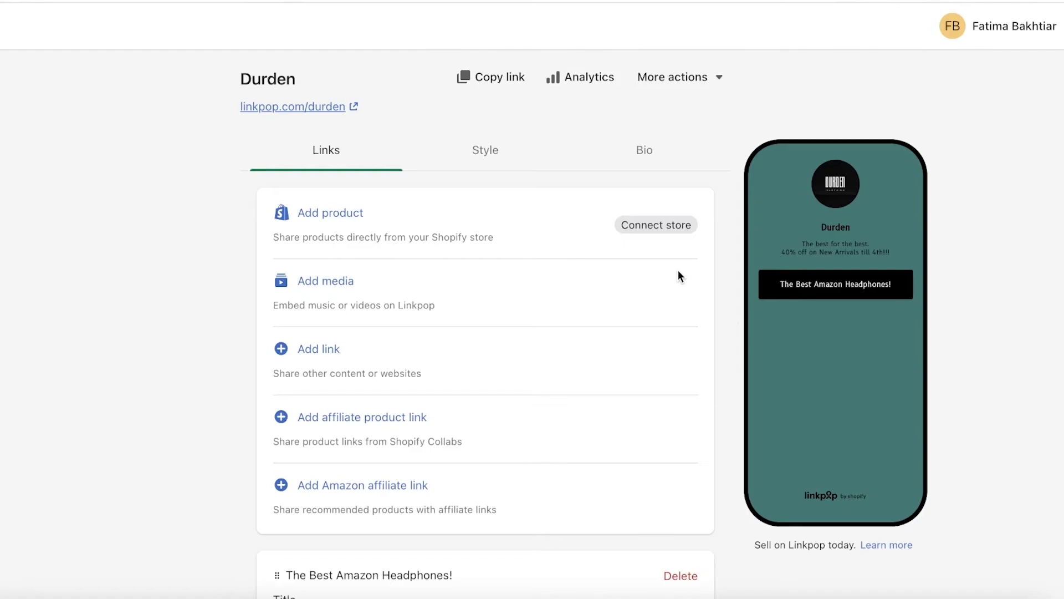
left_click(643, 160)
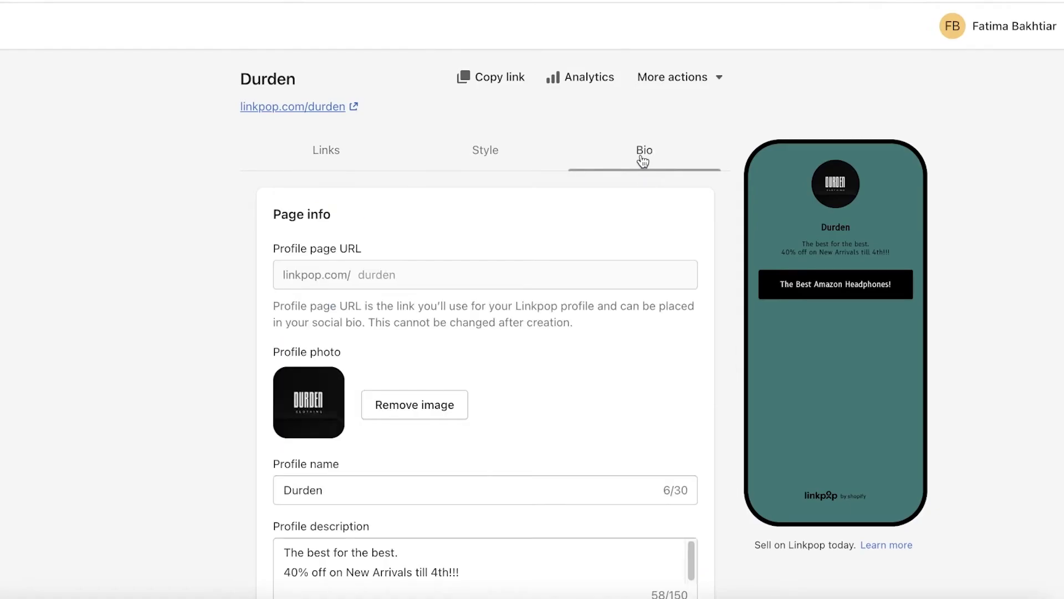
scroll(637, 166, "down", 9)
scroll(634, 170, "up", 9)
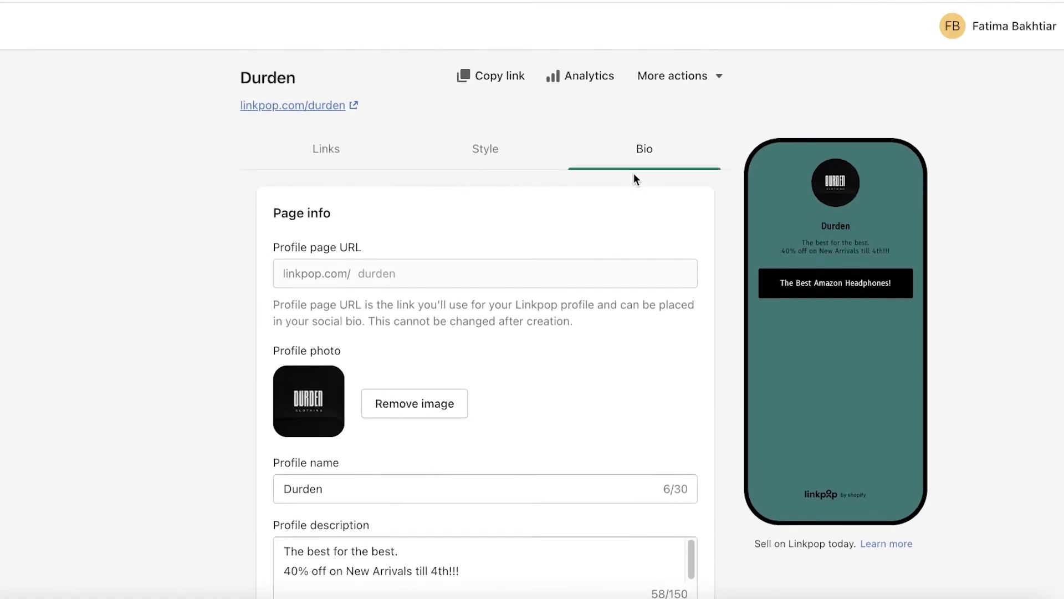
scroll(634, 173, "down", 20)
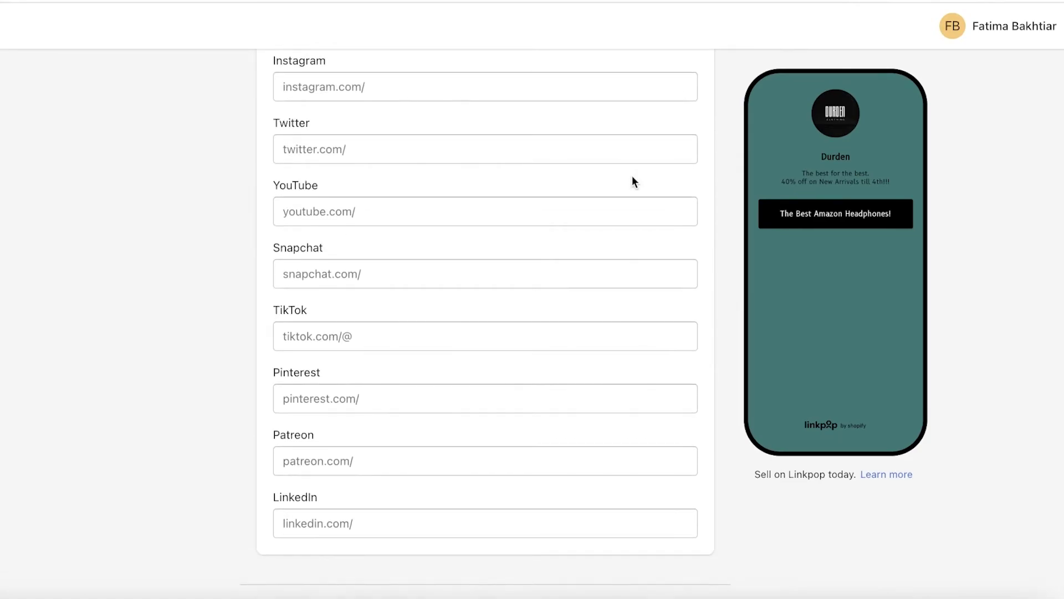
scroll(632, 176, "up", 8)
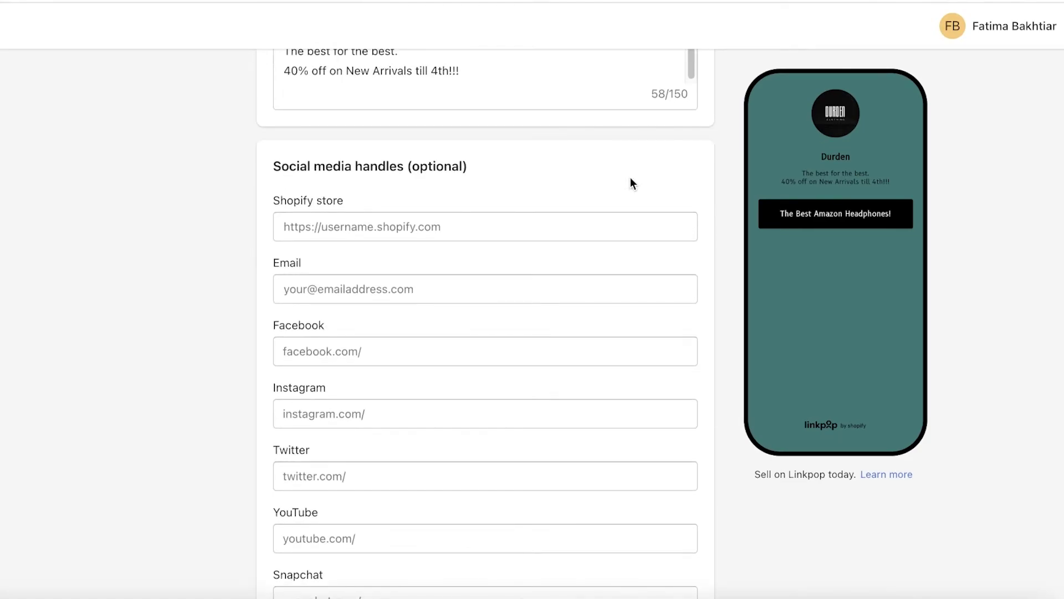
scroll(630, 182, "up", 11)
left_click(526, 106)
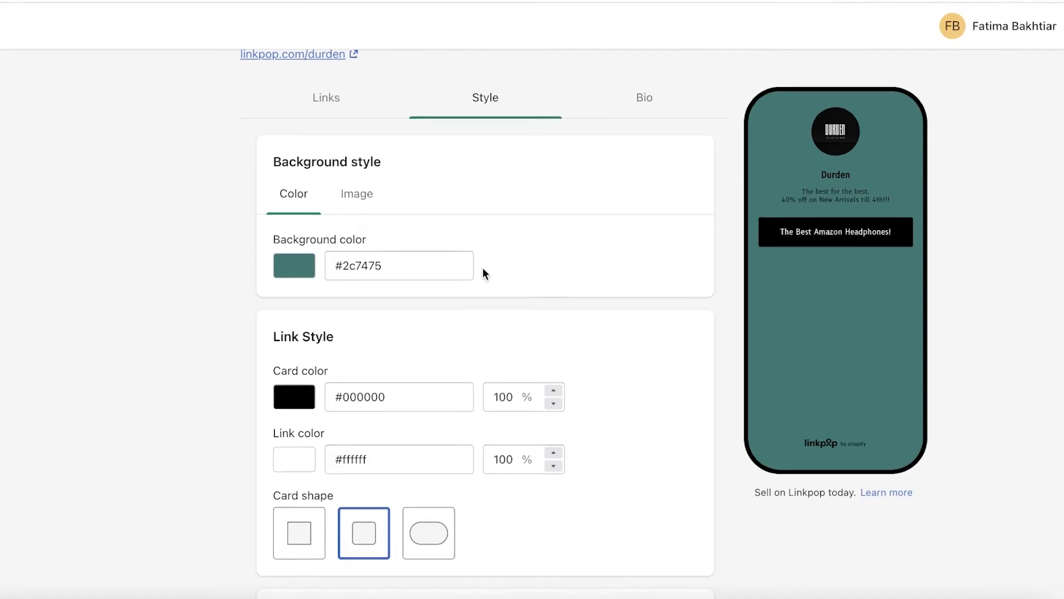
scroll(482, 267, "down", 5)
scroll(480, 287, "up", 6)
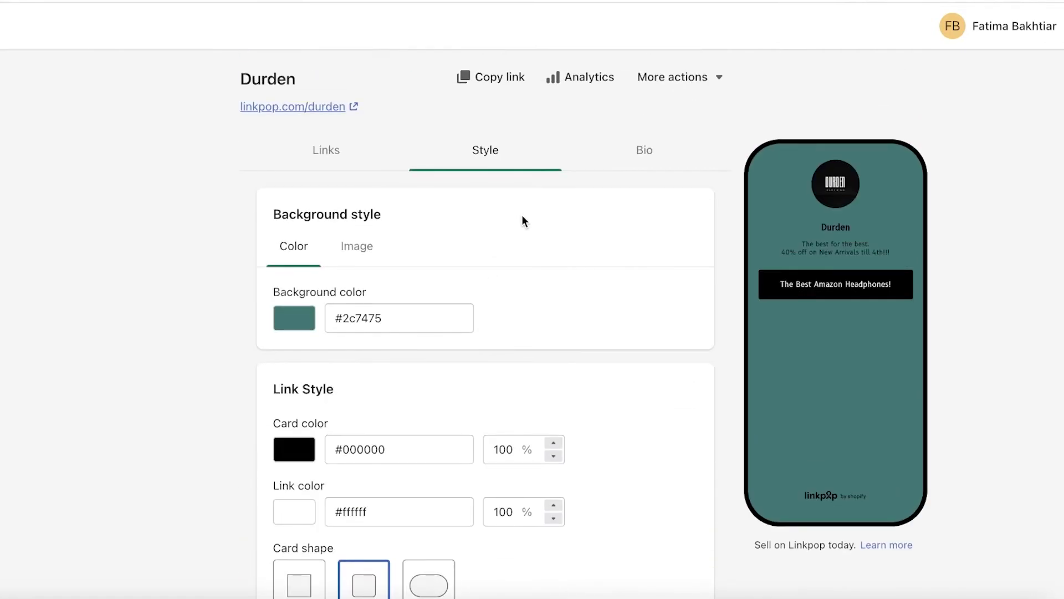
left_click(331, 148)
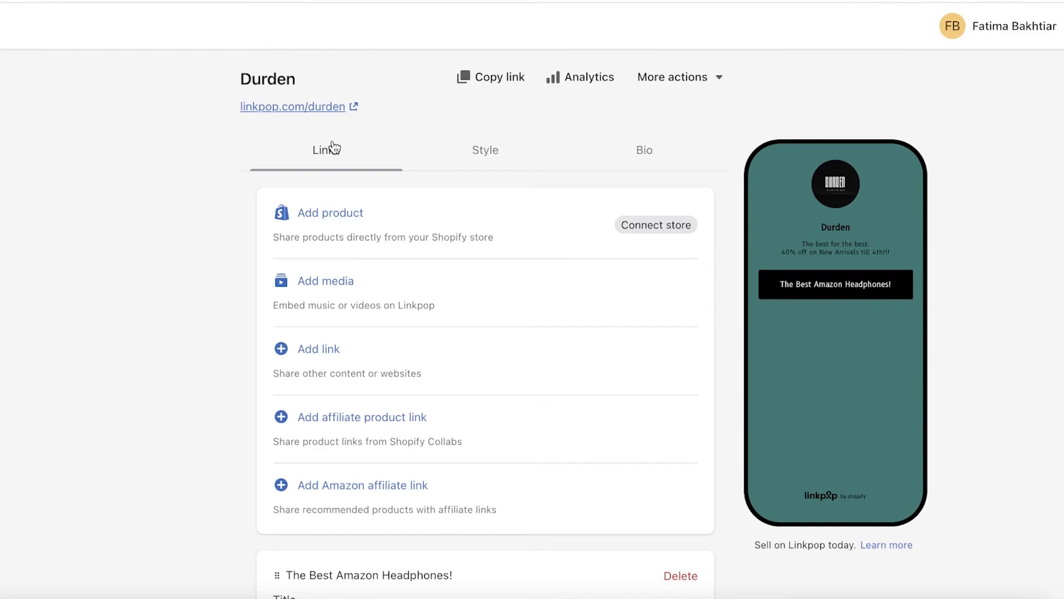
scroll(358, 314, "down", 2)
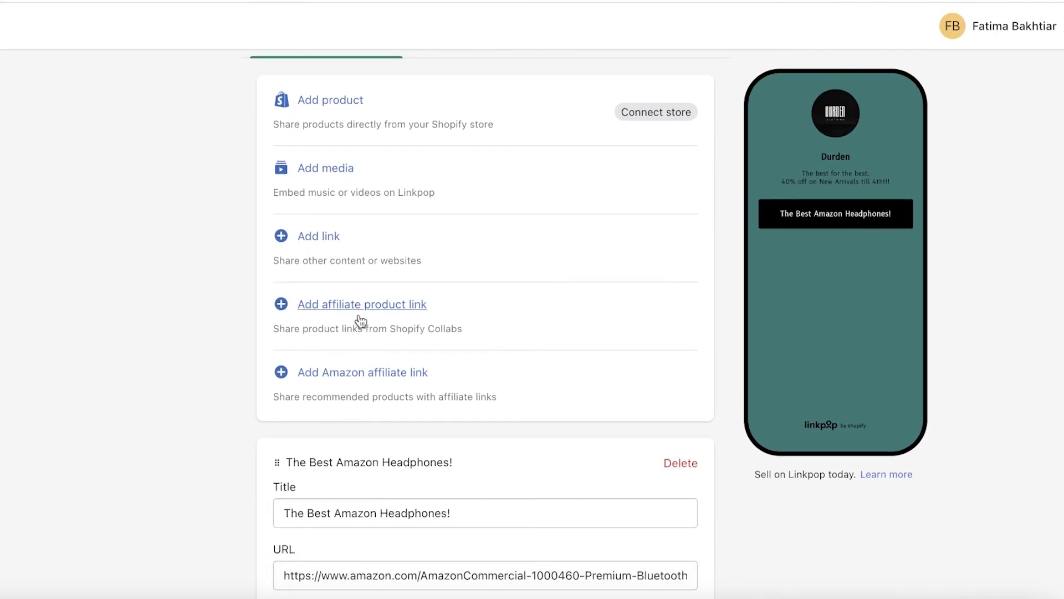
scroll(355, 315, "down", 4)
scroll(460, 325, "up", 3)
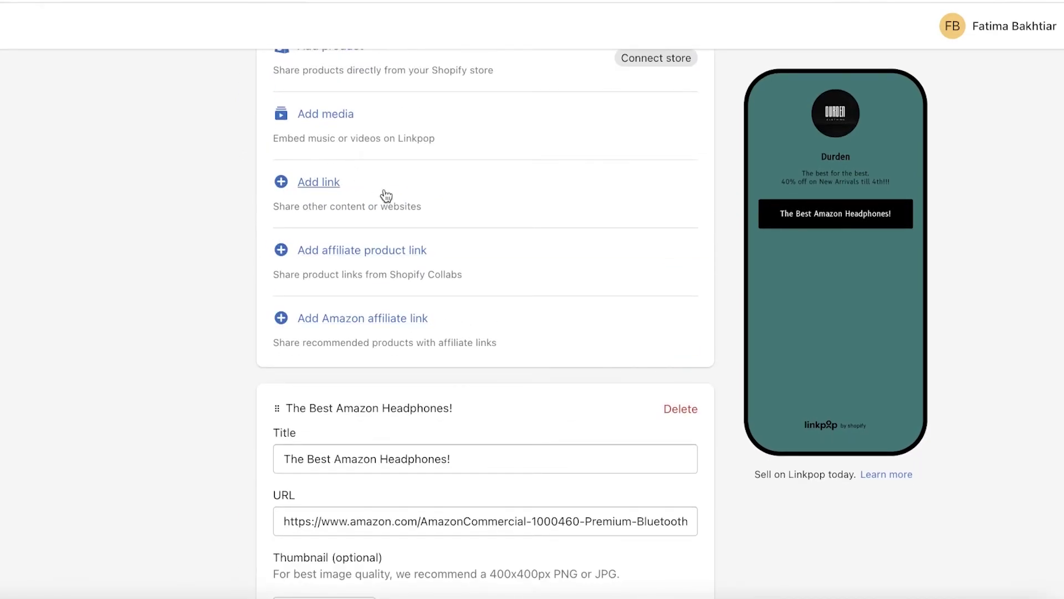
Start an affiliate product link and bring back the Shopify Collabs early-access invitation.
scroll(449, 228, "up", 2)
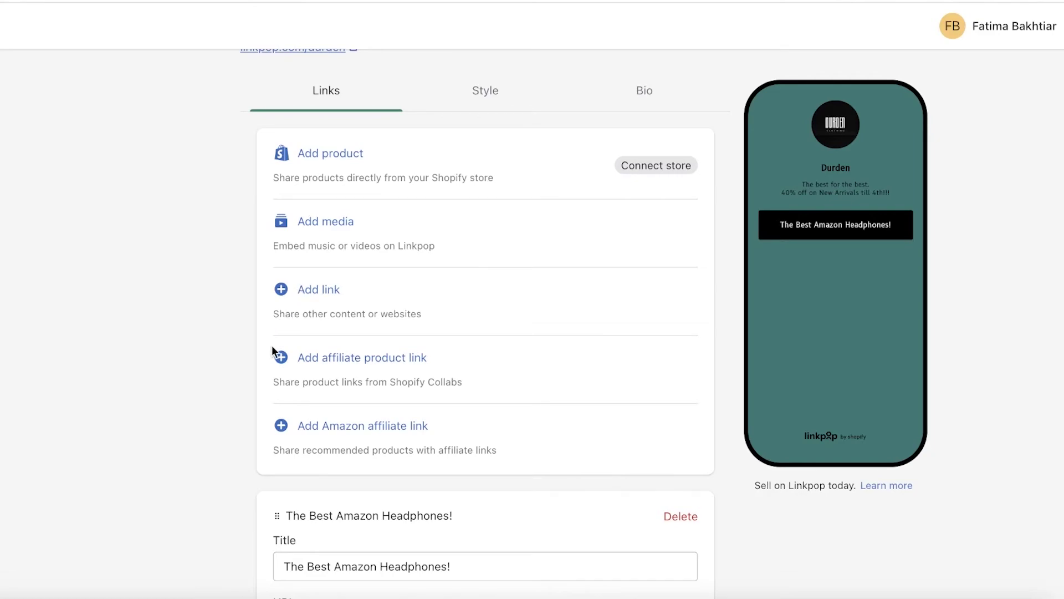
left_click(309, 359)
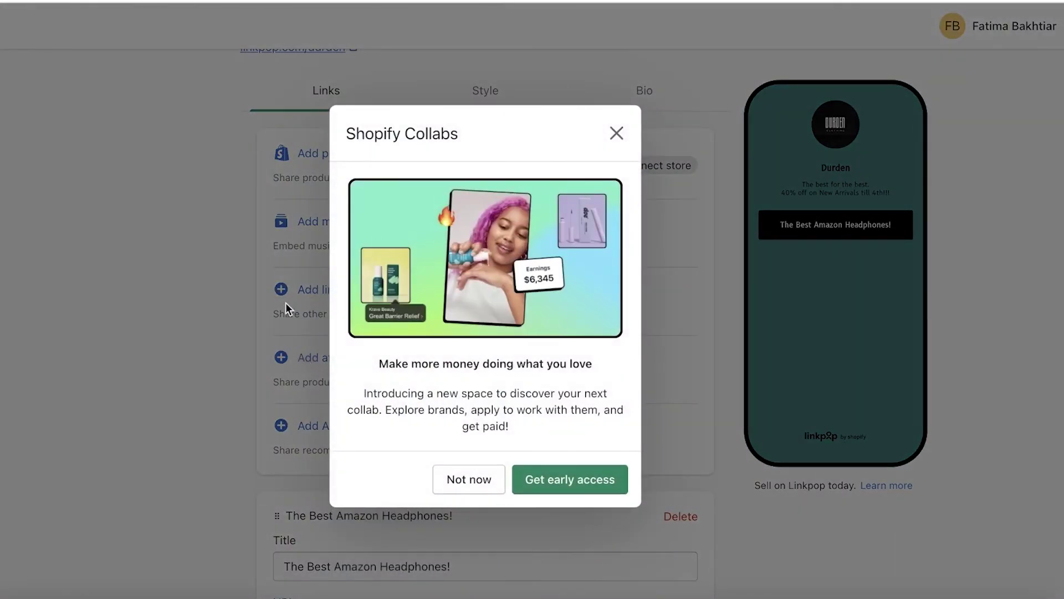
left_click(473, 478)
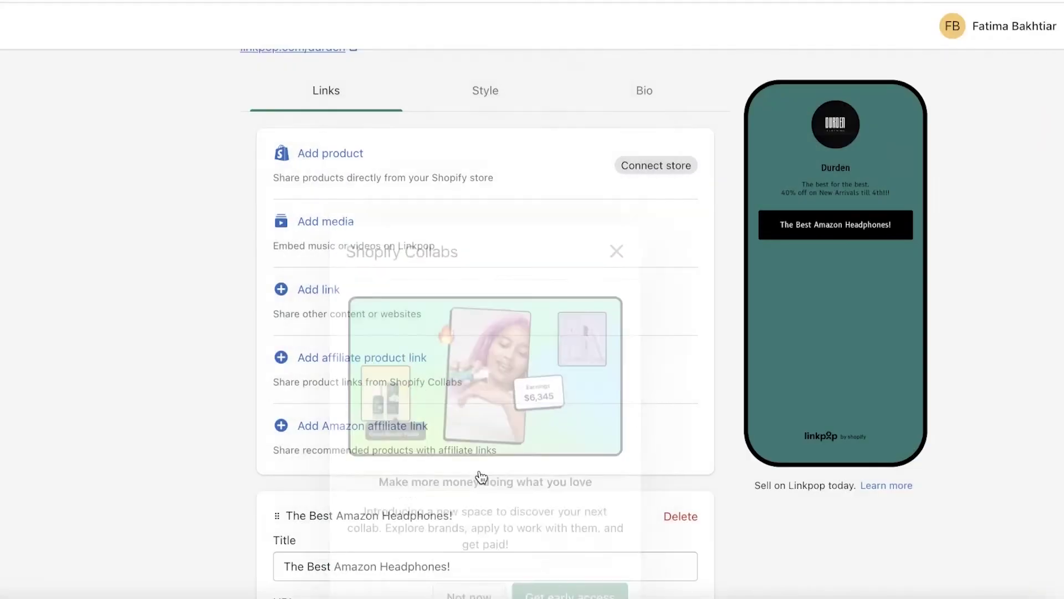
left_click(397, 368)
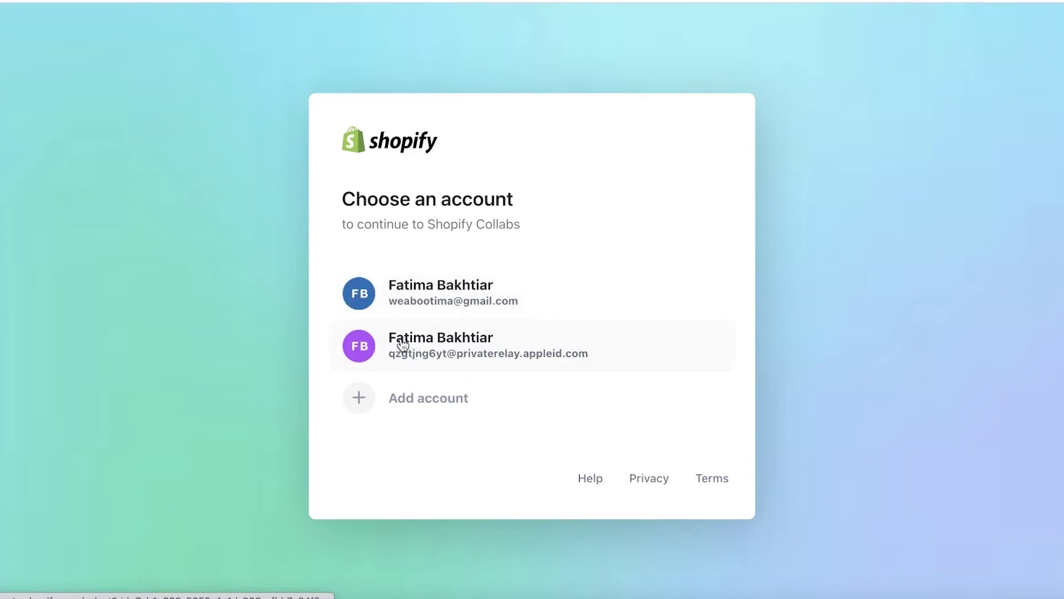
Continue into Shopify Collabs with the second Shopify account.
left_click(403, 344)
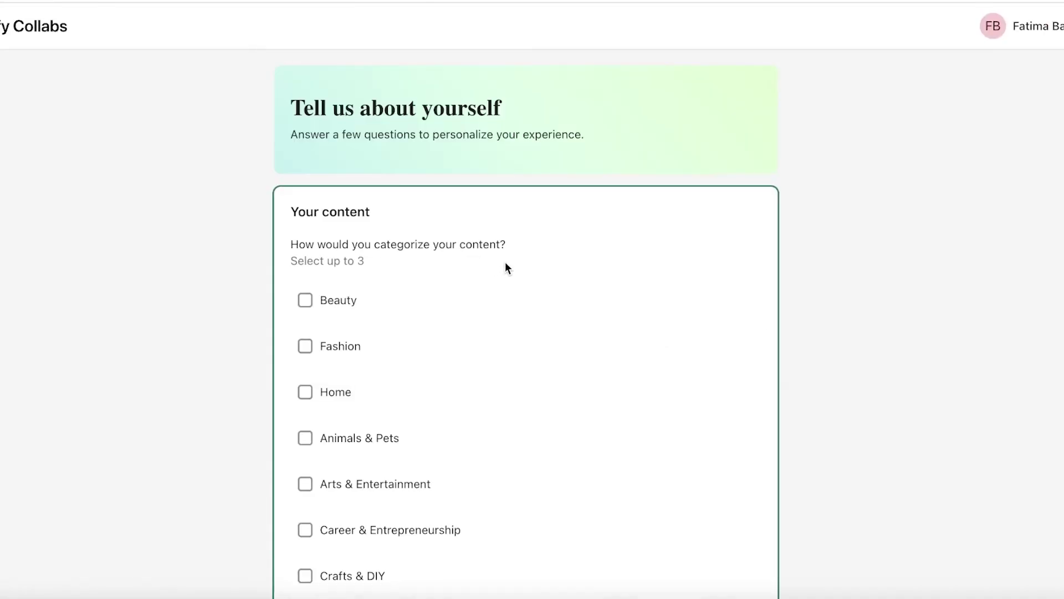
scroll(506, 268, "down", 10)
scroll(420, 267, "up", 10)
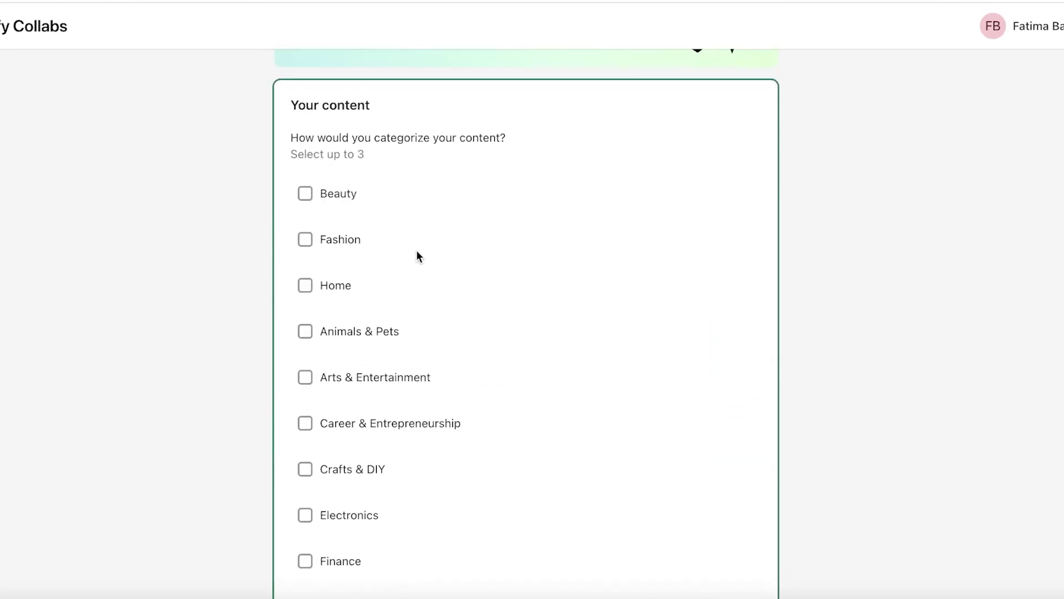
scroll(397, 158, "down", 3)
scroll(369, 150, "up", 1)
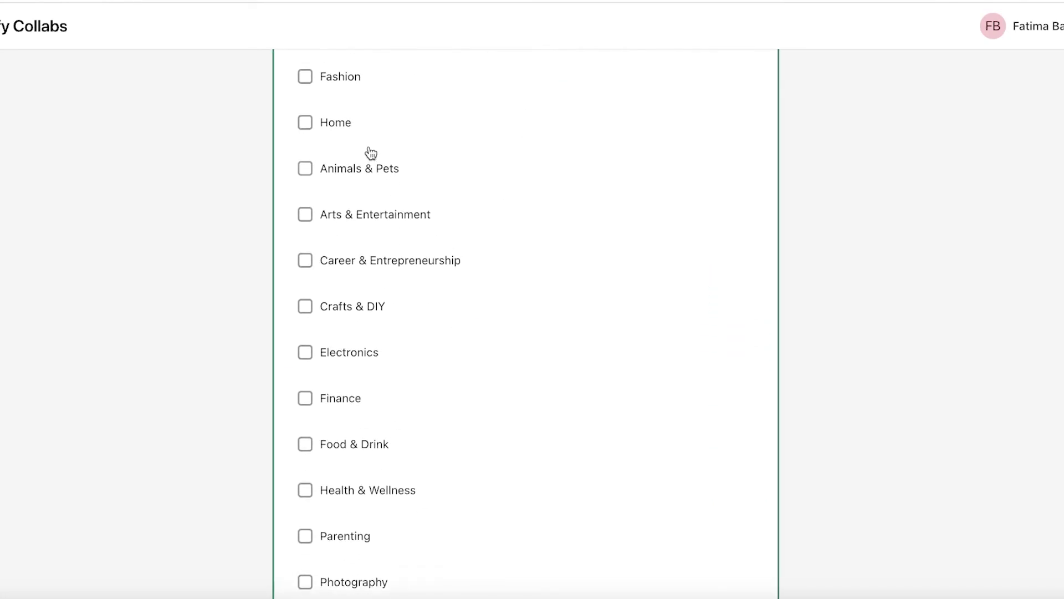
Categorize the content as Fashion and Beauty, then review the product-category question.
left_click(352, 105)
scroll(709, 375, "down", 10)
scroll(246, 130, "up", 11)
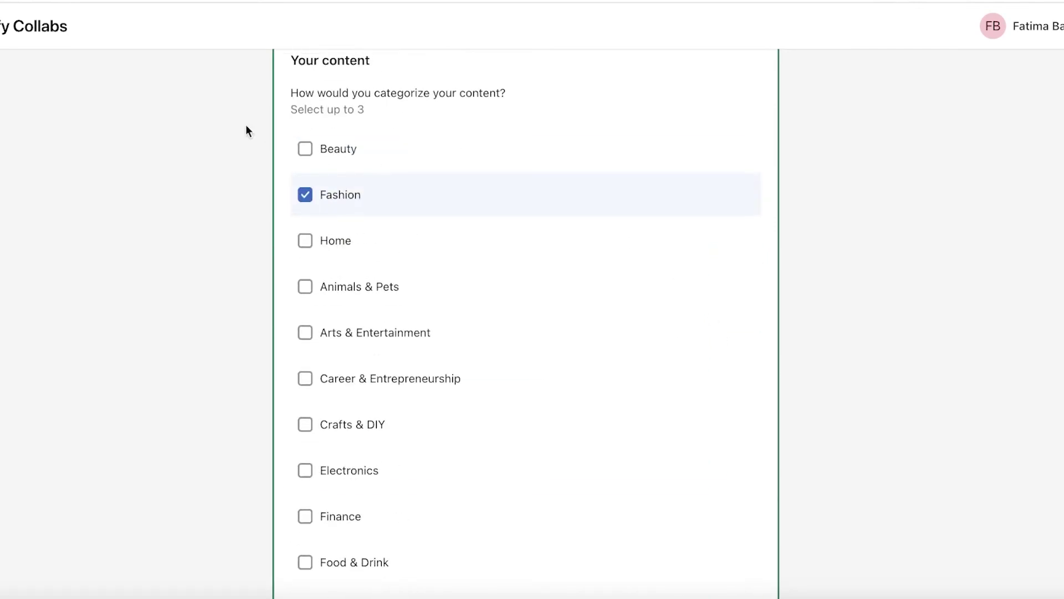
left_click(325, 157)
scroll(686, 261, "down", 10)
left_click(735, 205)
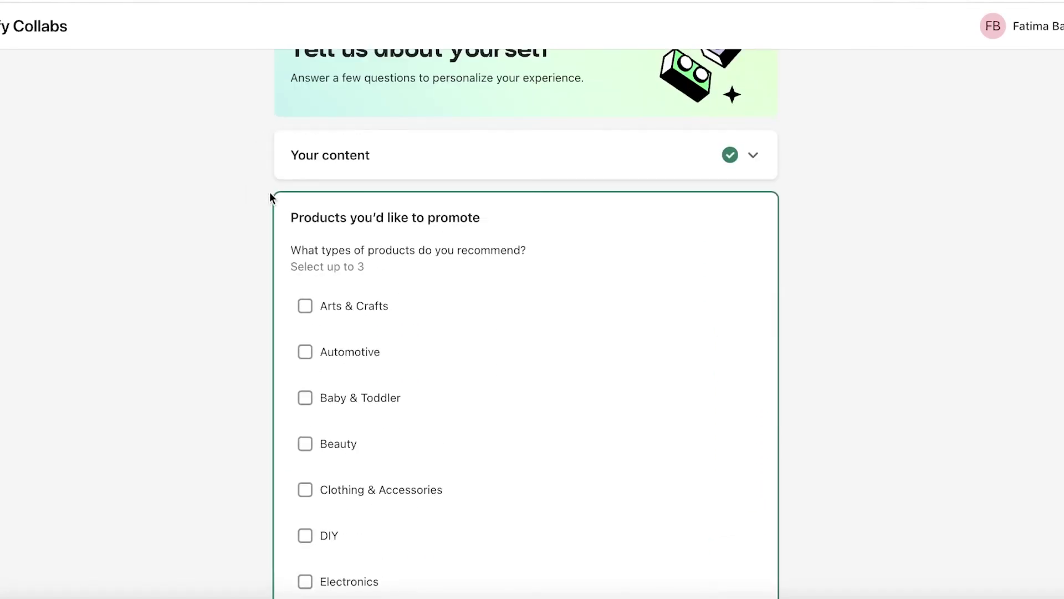
scroll(304, 288, "down", 15)
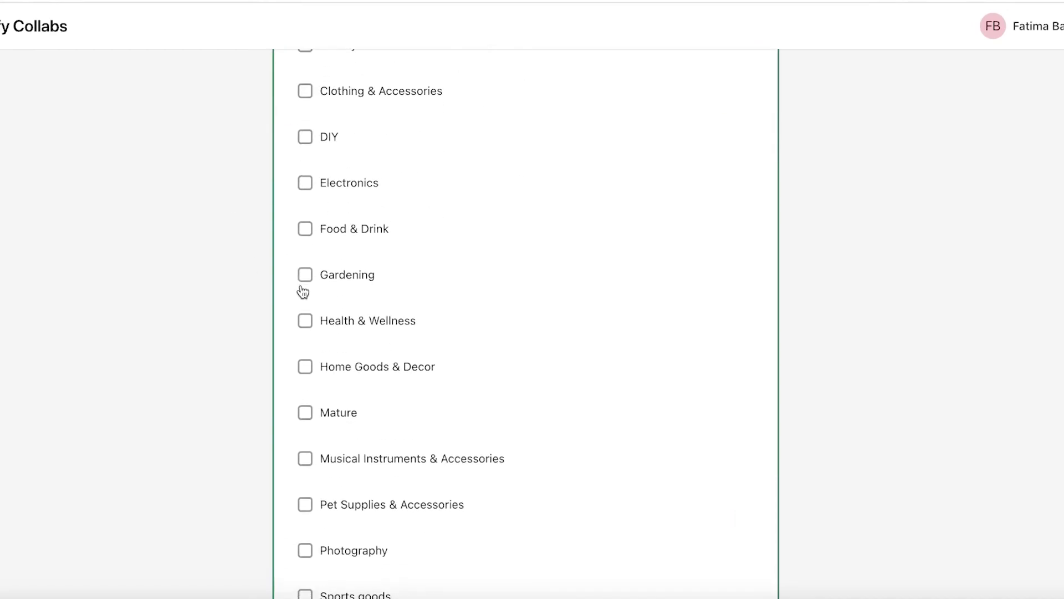
scroll(351, 251, "up", 4)
scroll(345, 275, "down", 4)
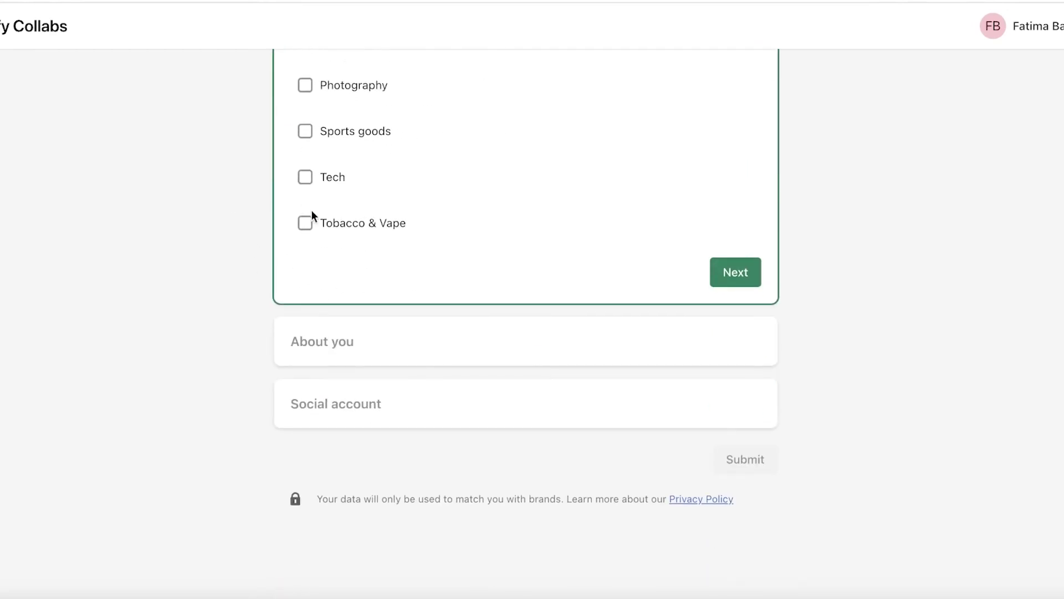
scroll(312, 216, "up", 4)
scroll(343, 286, "up", 8)
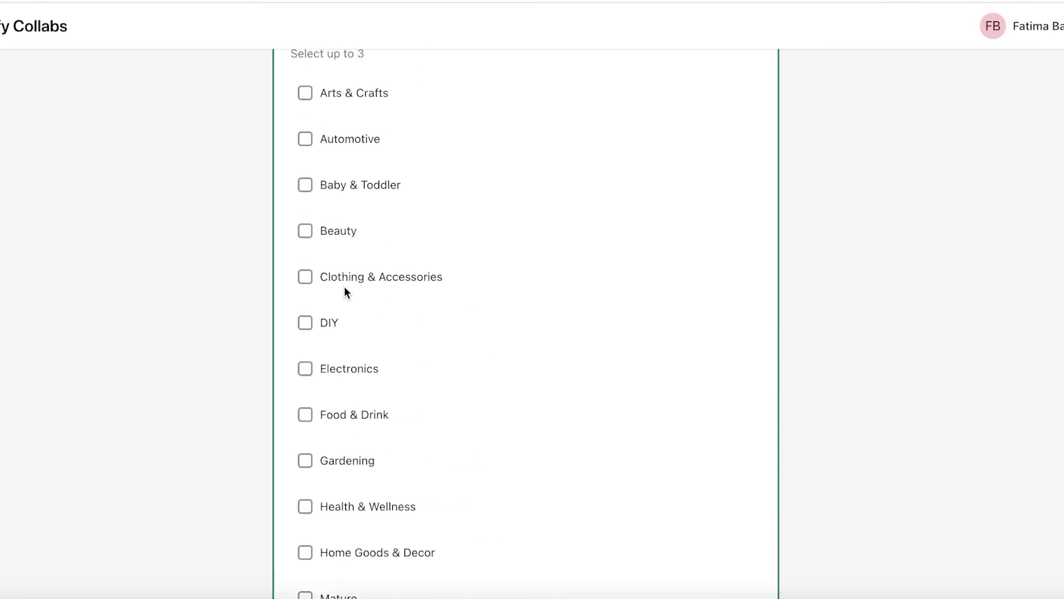
scroll(347, 294, "up", 5)
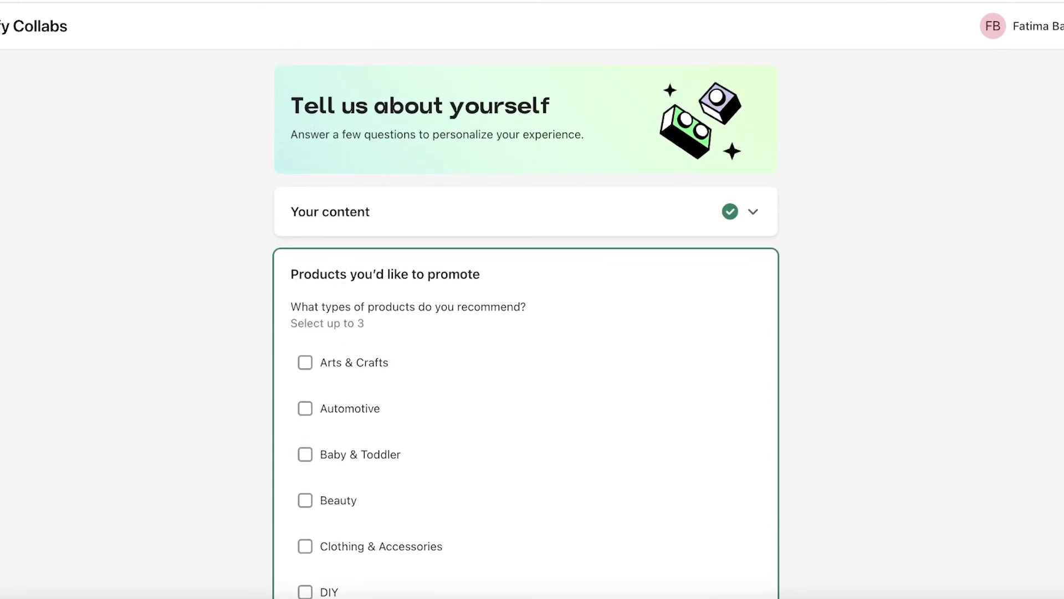
Back in the Linkpop durden editor, look over the More actions menu's Switch Page option.
left_click(499, 2)
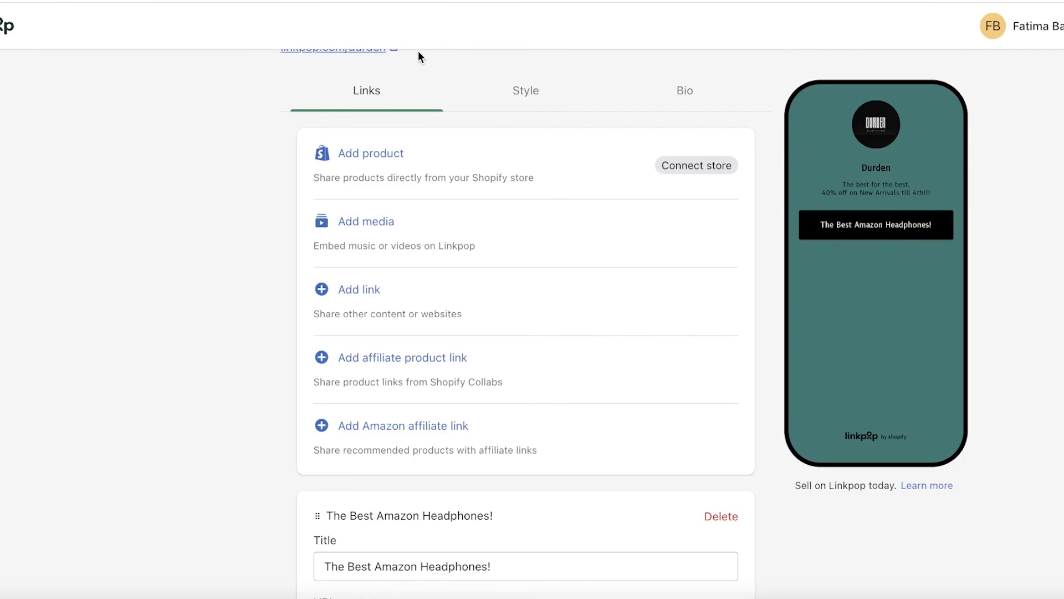
scroll(418, 84, "up", 2)
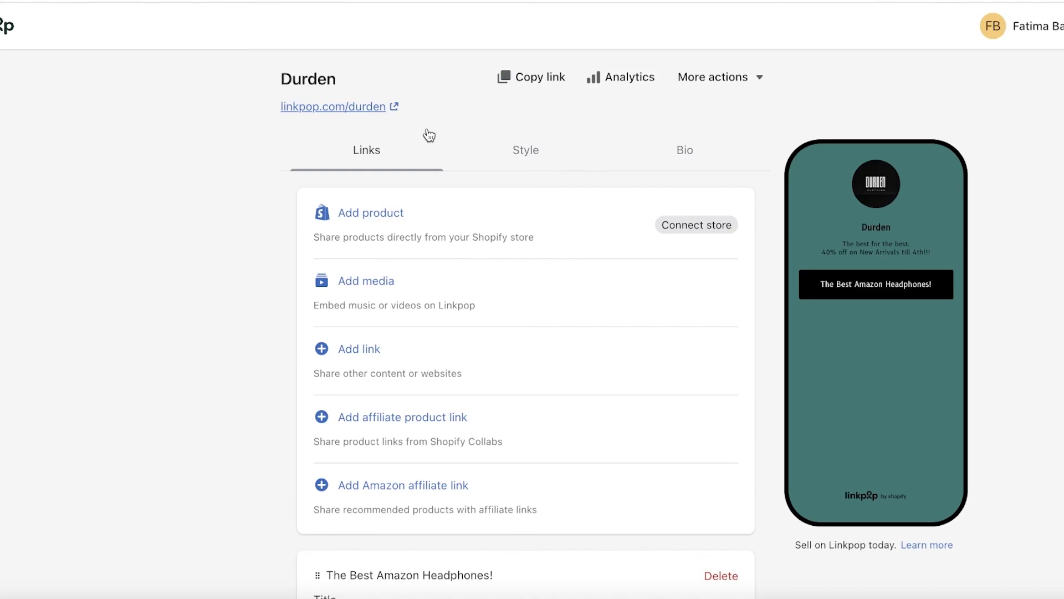
left_click(729, 83)
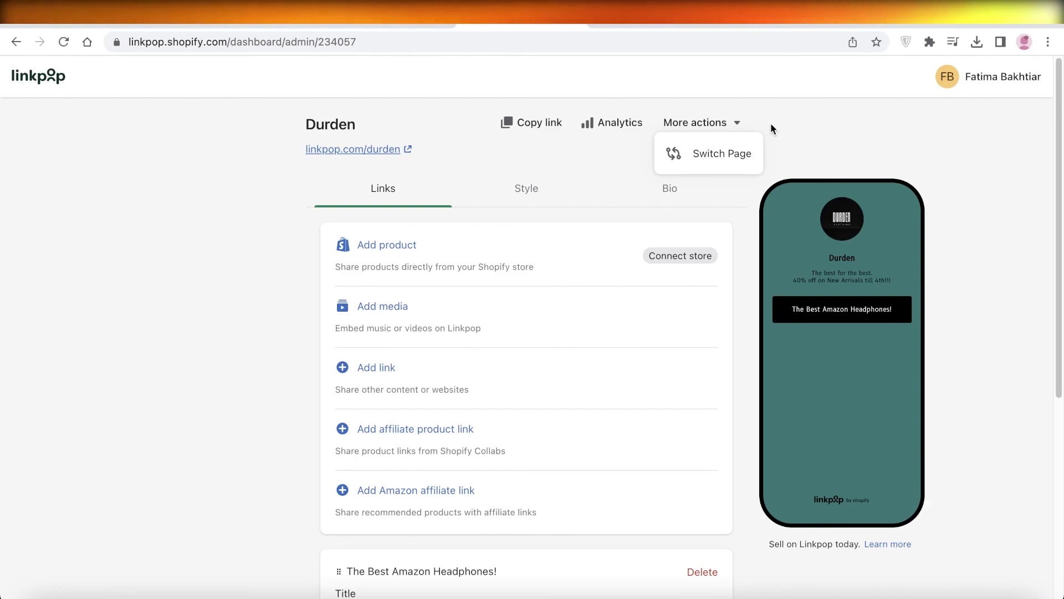
left_click(770, 128)
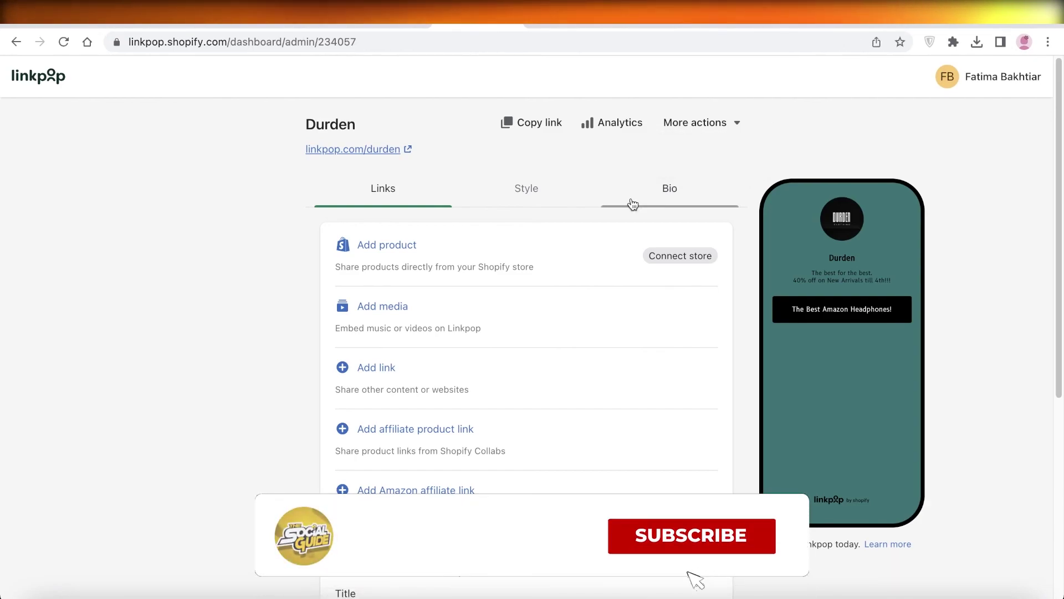